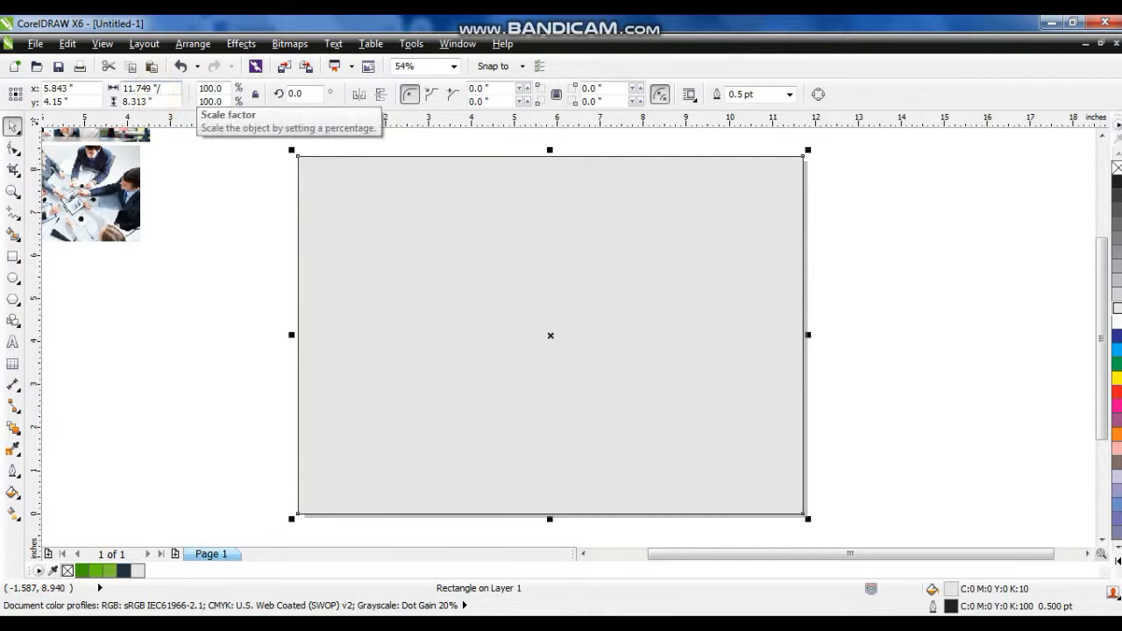
Reduce the selected rectangle's width to one third of 11.749 in and remove its fill to mark the middle panel.
type("3")
key("Return")
left_click(1014, 352)
left_click(552, 306)
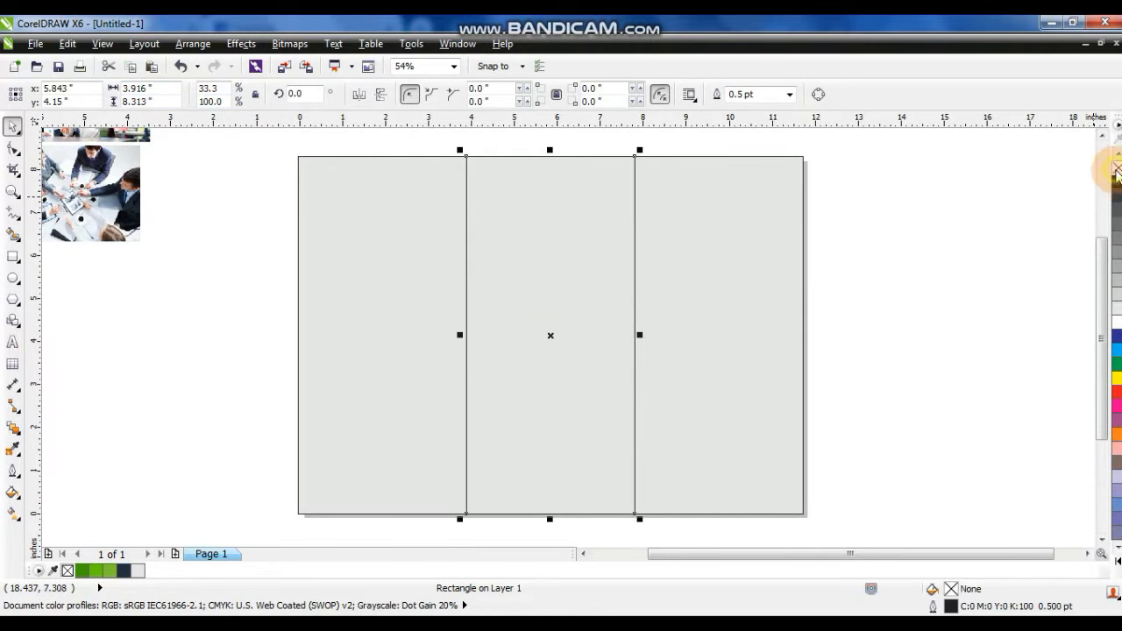
Stretch the unfilled middle rectangle vertically beyond the page's upper and lower edges to about 12 in high.
scroll(589, 260, "down", 2)
left_click_drag(576, 212, 575, 180)
left_click(719, 210)
left_click_drag(765, 471, 233, 145)
key("shift+F2")
left_click(289, 333)
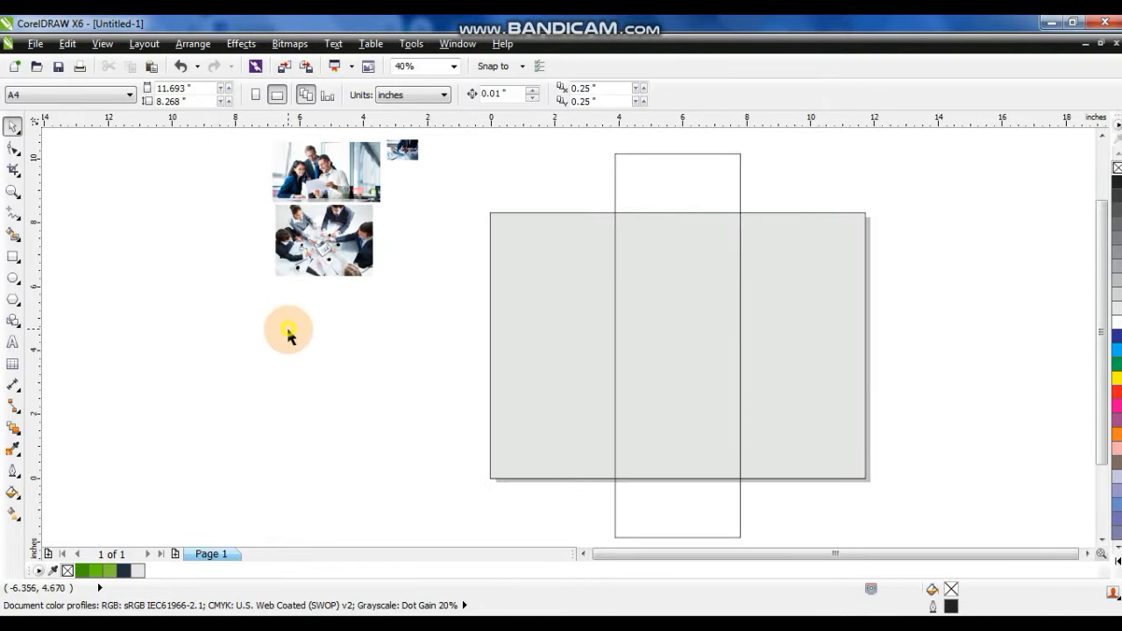
Draw a closed five-point straight-line shape across the upper part of the page, extending slightly past its edges.
left_click(15, 192)
left_click_drag(465, 178, 927, 486)
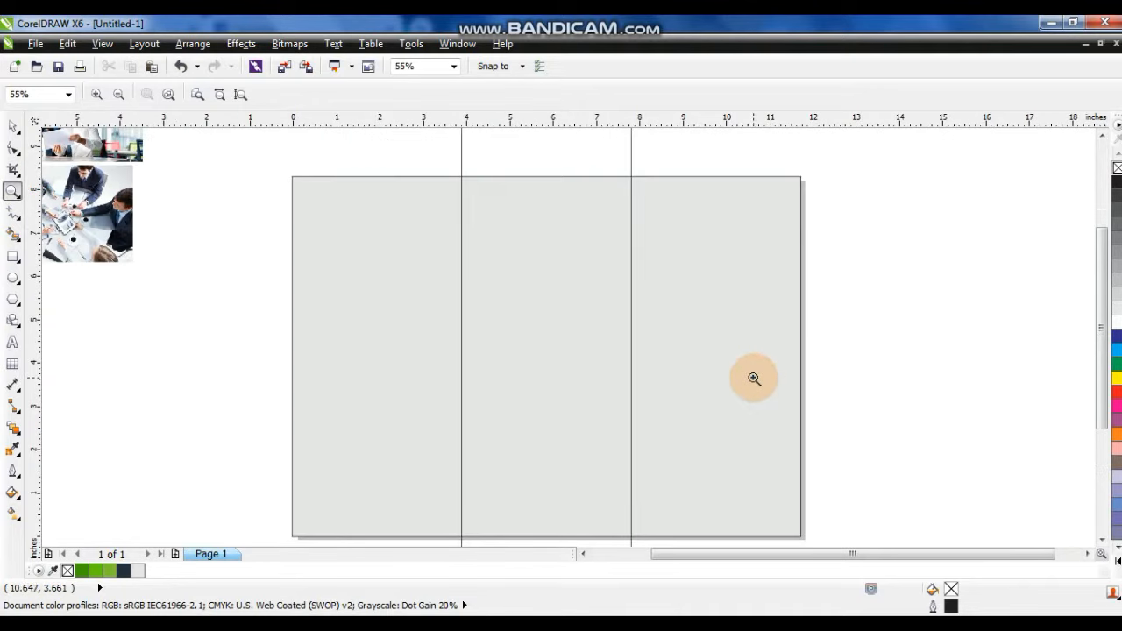
left_click(13, 216)
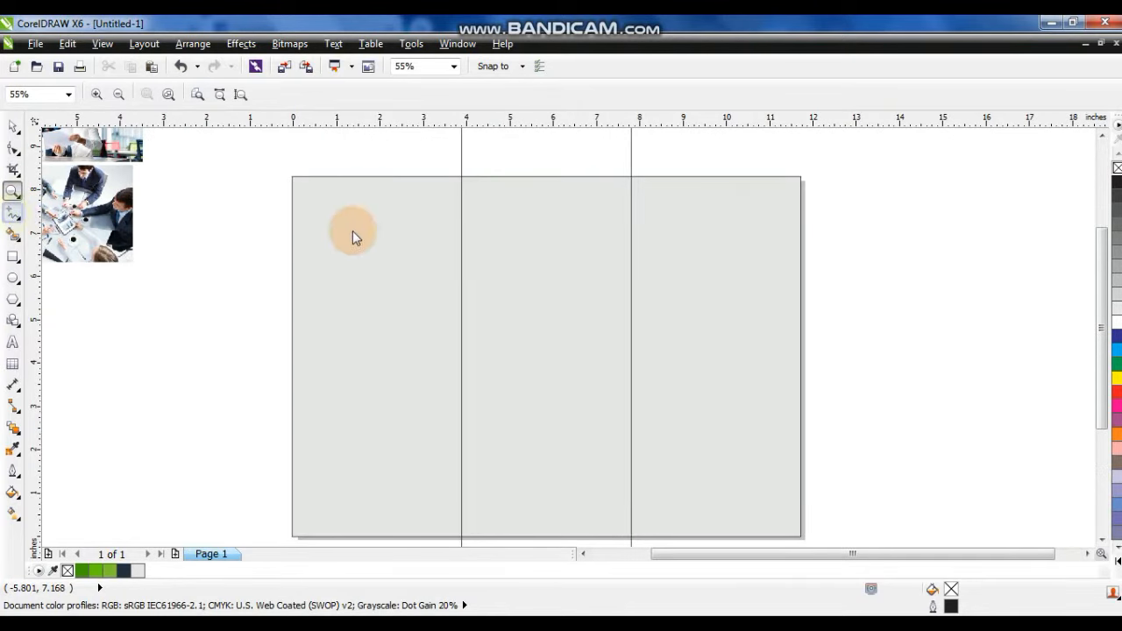
left_click(275, 226)
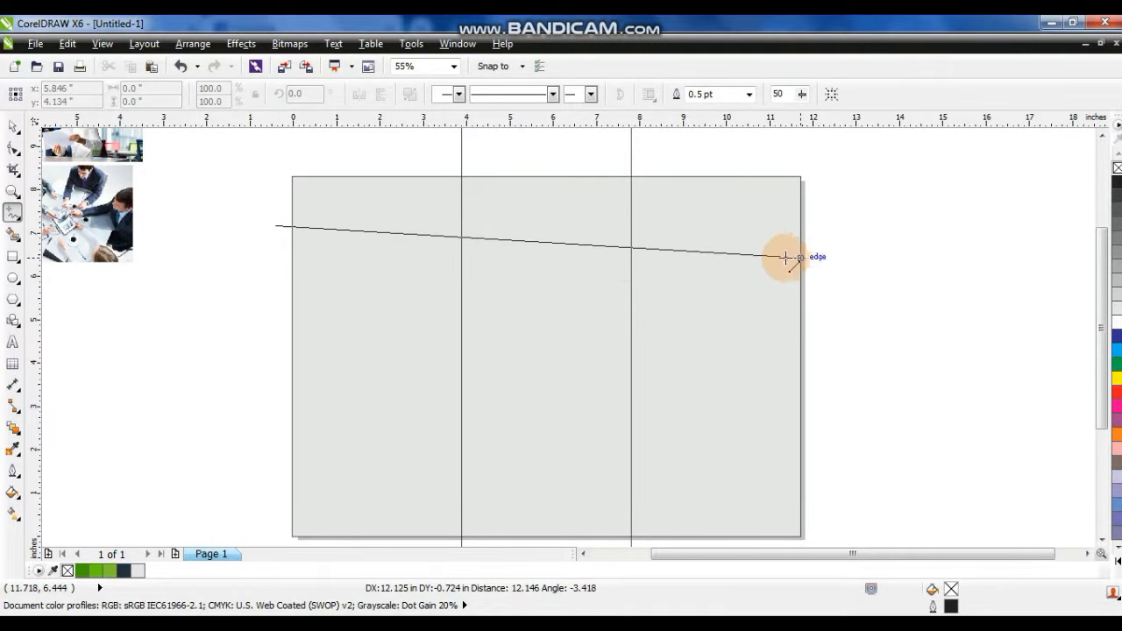
left_click(630, 235)
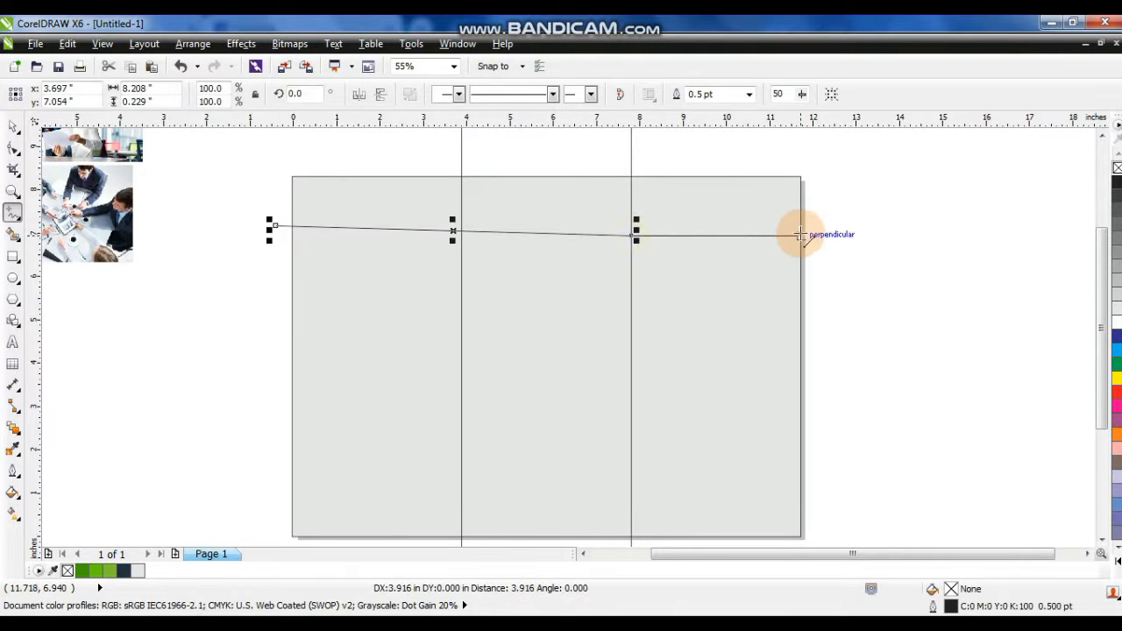
left_click(813, 236)
left_click(812, 156)
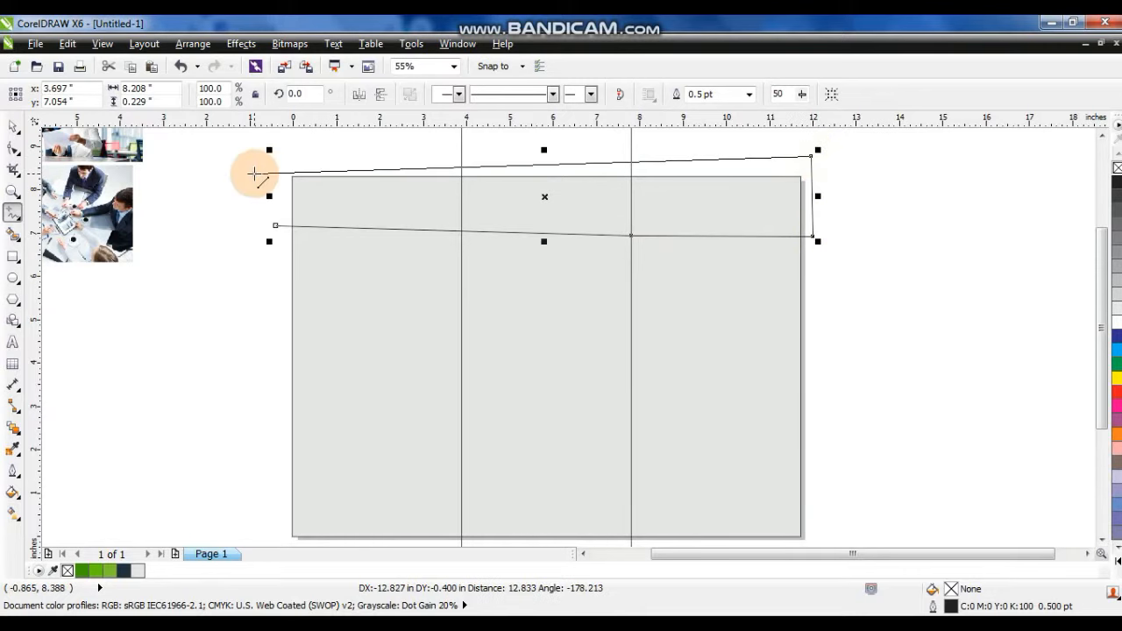
left_click(269, 166)
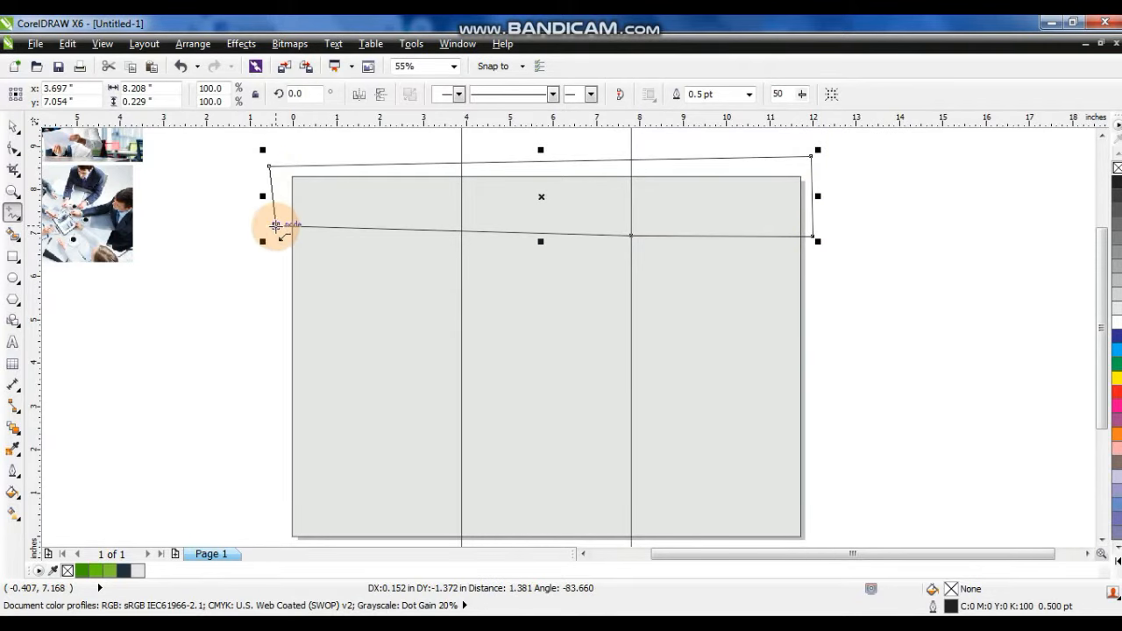
left_click(274, 226)
Convert the shape's segments to curves and bend its lower edge into a wave, dipping at the left and rising at the right.
left_click(13, 149)
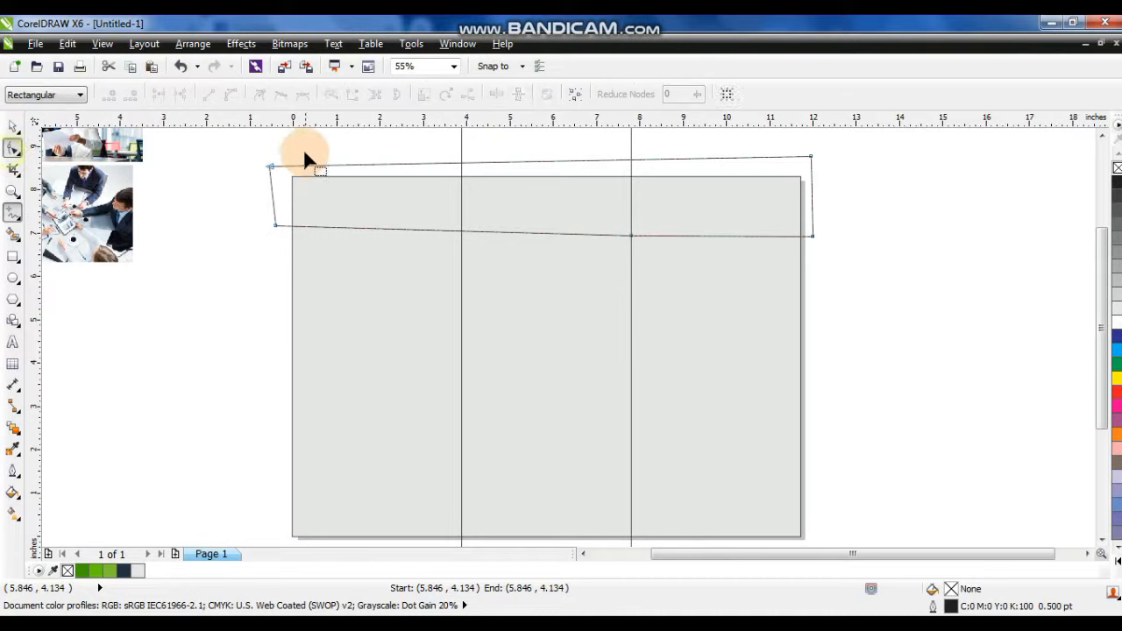
left_click_drag(248, 151, 579, 252)
left_click_drag(830, 273, 828, 273)
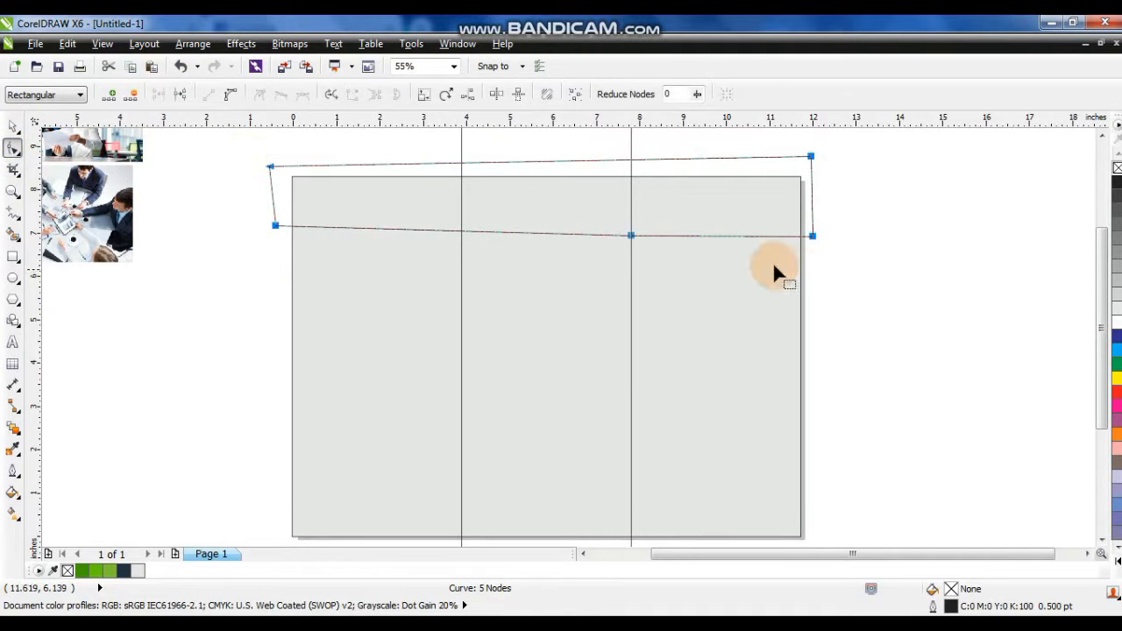
left_click(231, 94)
left_click(286, 244)
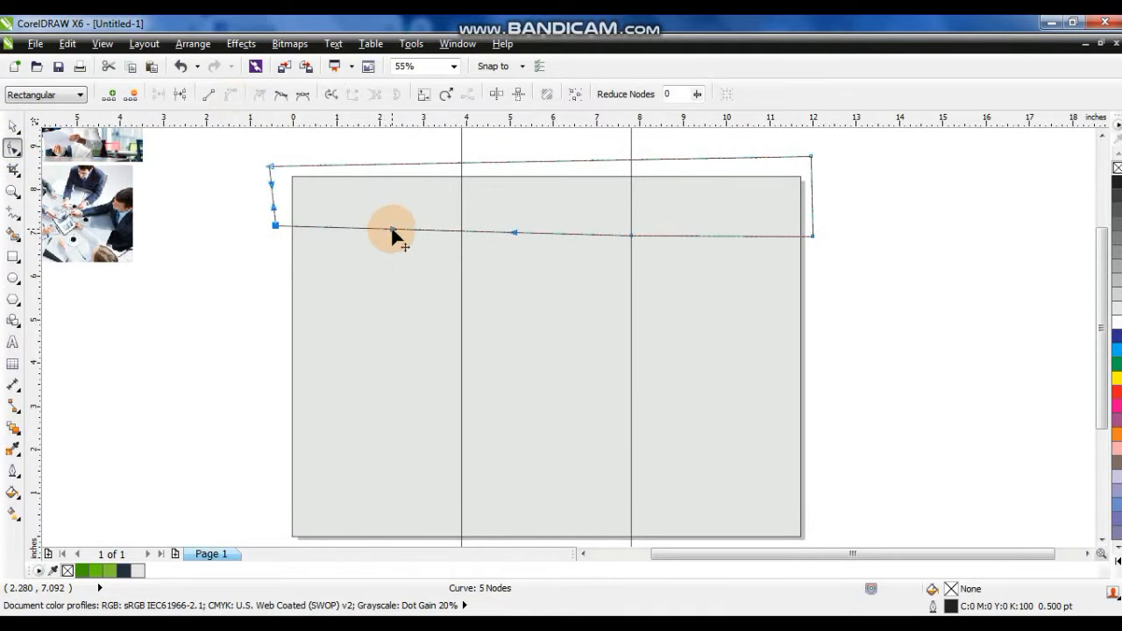
left_click_drag(391, 230, 402, 298)
left_click_drag(512, 233, 526, 273)
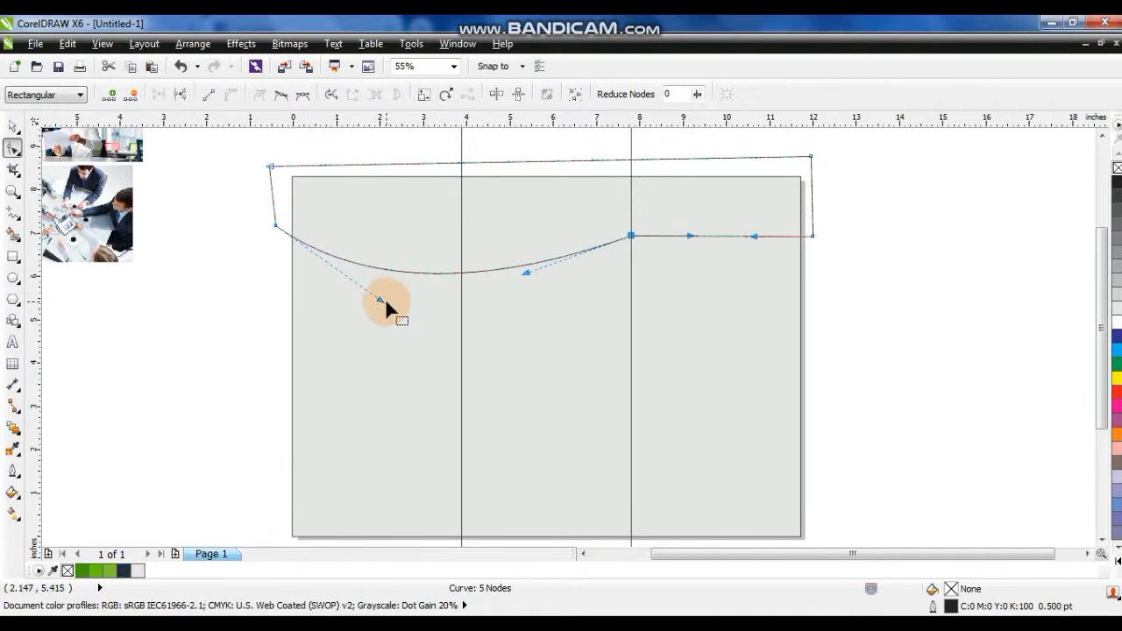
left_click_drag(383, 301, 378, 308)
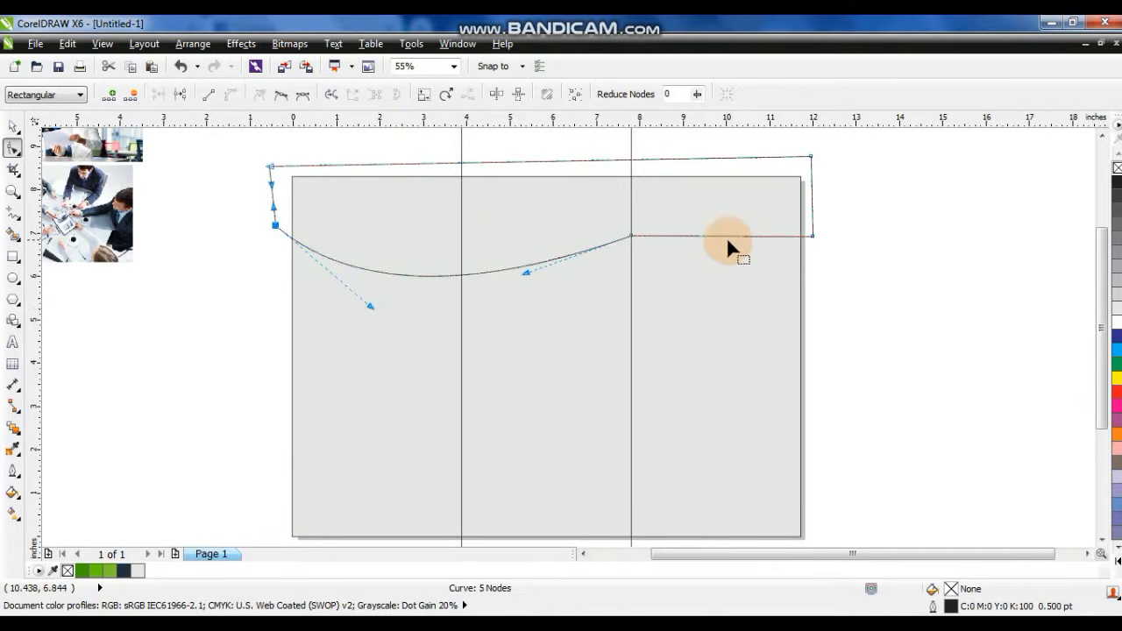
left_click_drag(721, 235, 732, 219)
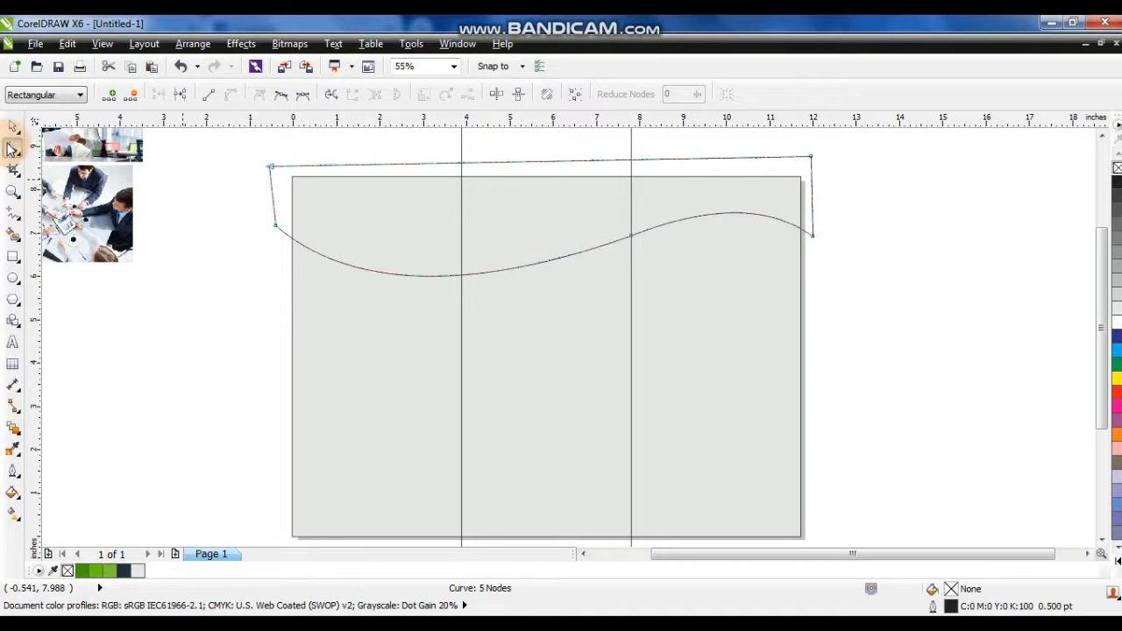
Fill the wave shape with the dark blue-grey #213140 from the document colours.
left_click(13, 126)
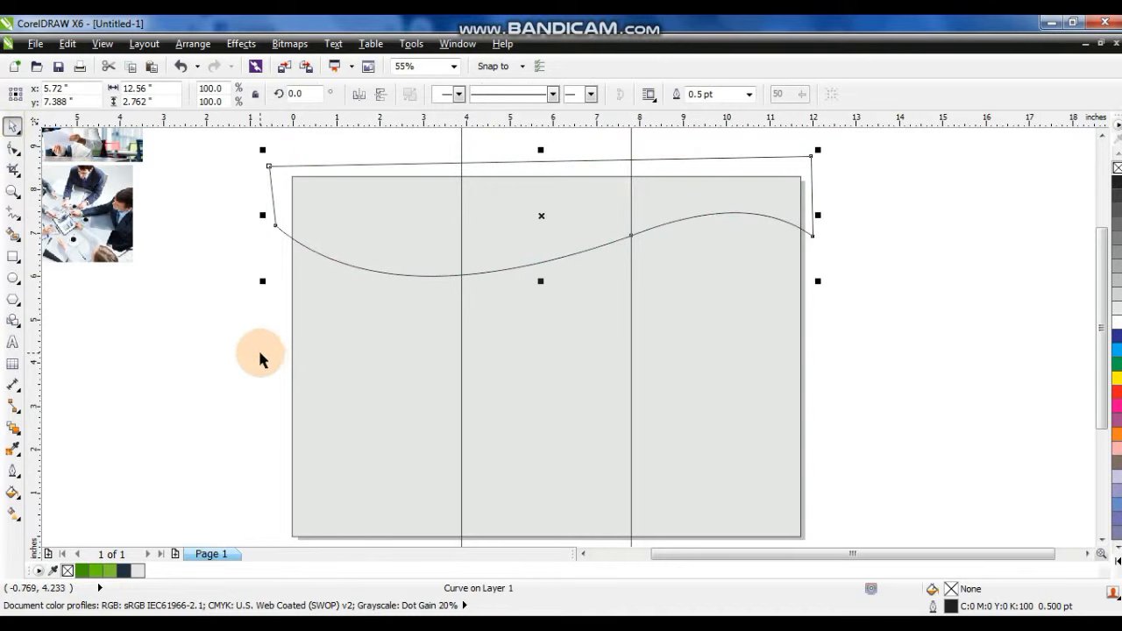
left_click(123, 570)
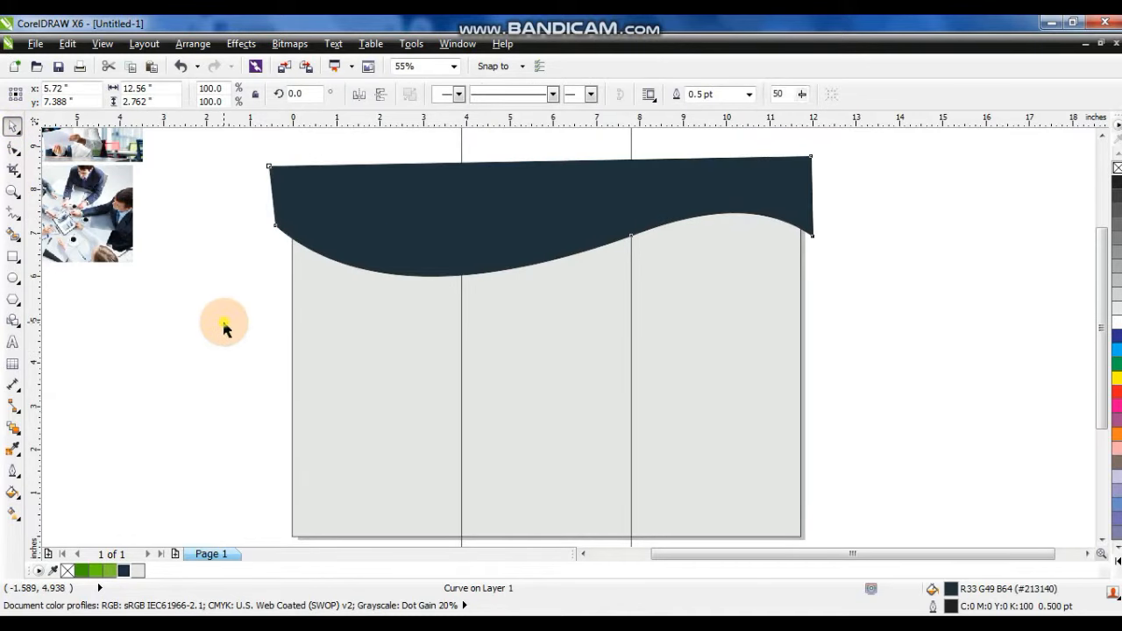
left_click(223, 327)
Change the wave shape's uniform fill to the CMYK model with a deeper navy, C95 M77 Y49 K66.
left_click(392, 254)
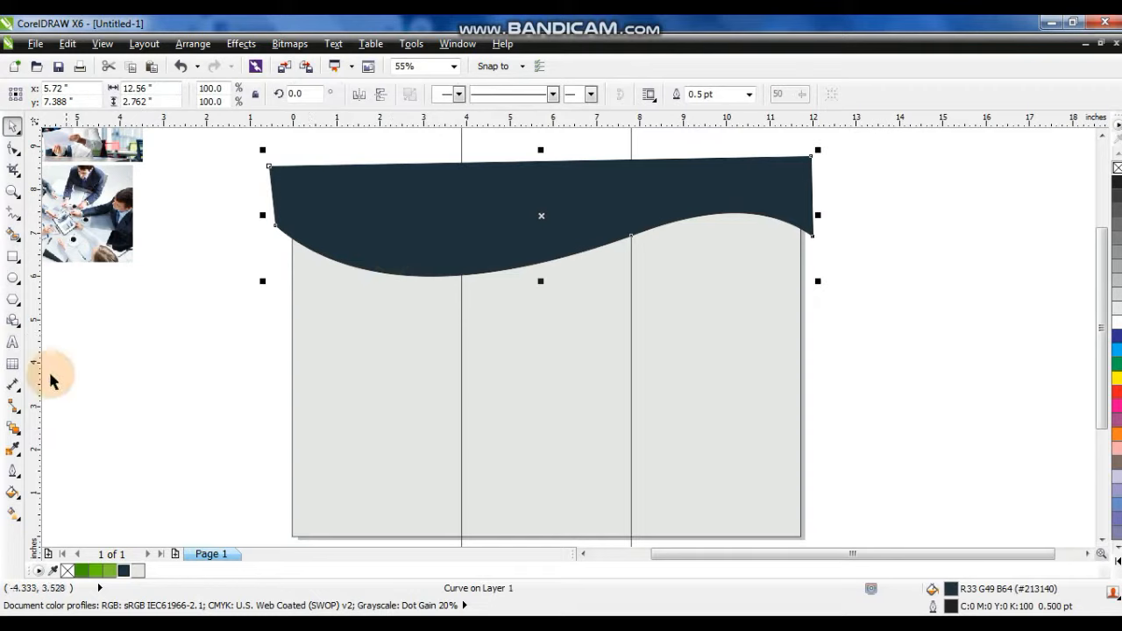
left_click(13, 492)
left_click(72, 369)
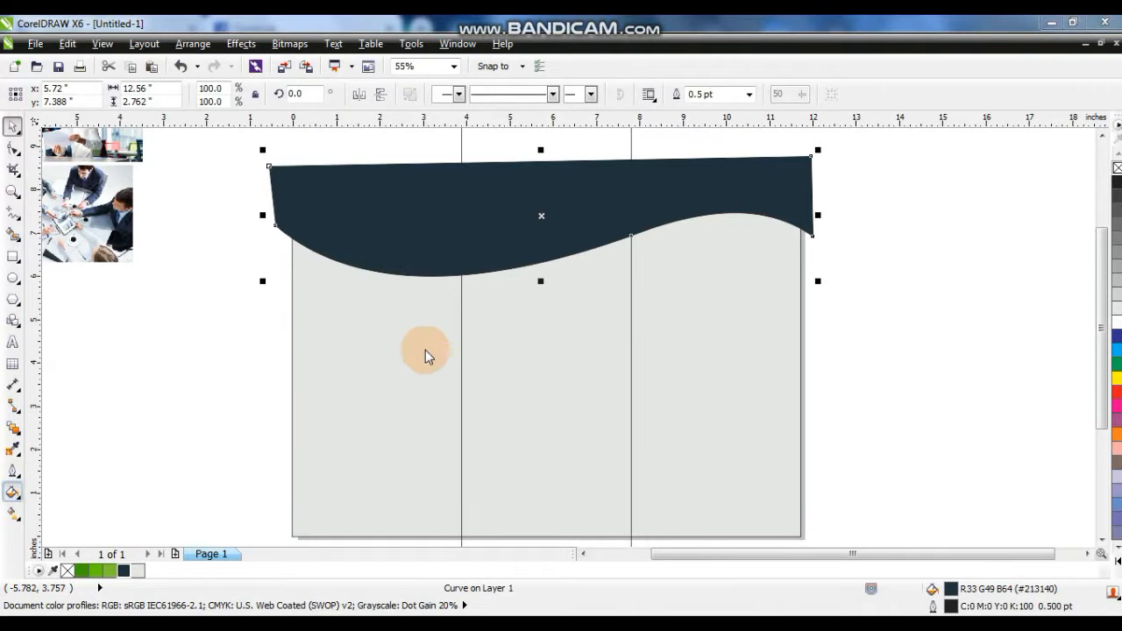
left_click(421, 195)
left_click(460, 224)
left_click(450, 251)
left_click(634, 312)
left_click_drag(456, 388, 479, 383)
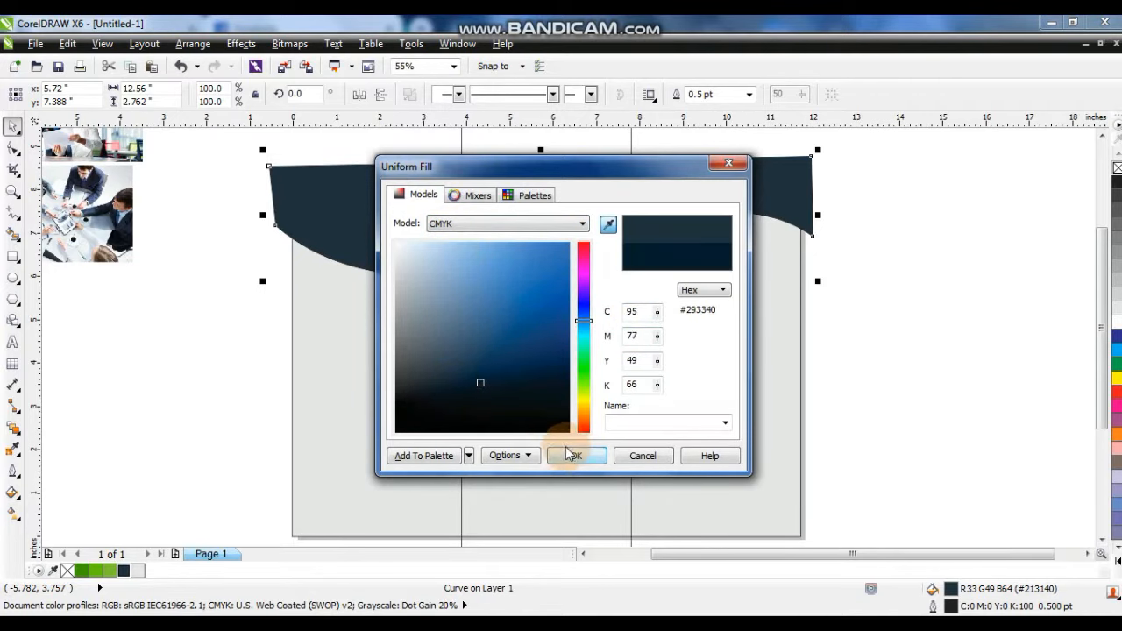
left_click(570, 455)
left_click(230, 335)
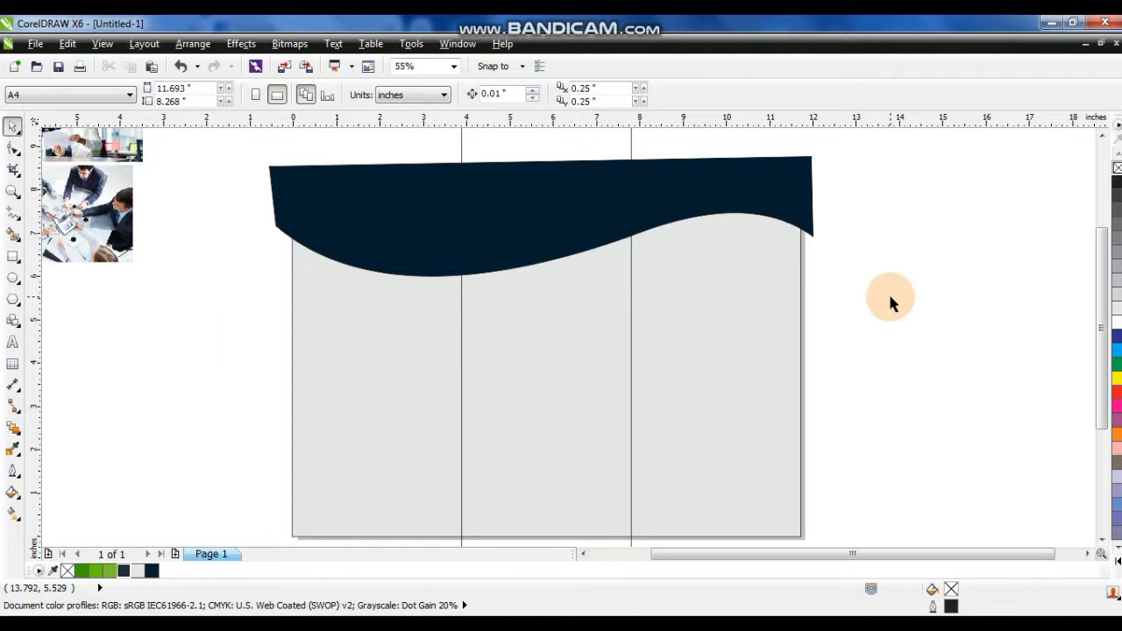
Give the tall middle panel rectangle a cyan outline.
left_click(1101, 136)
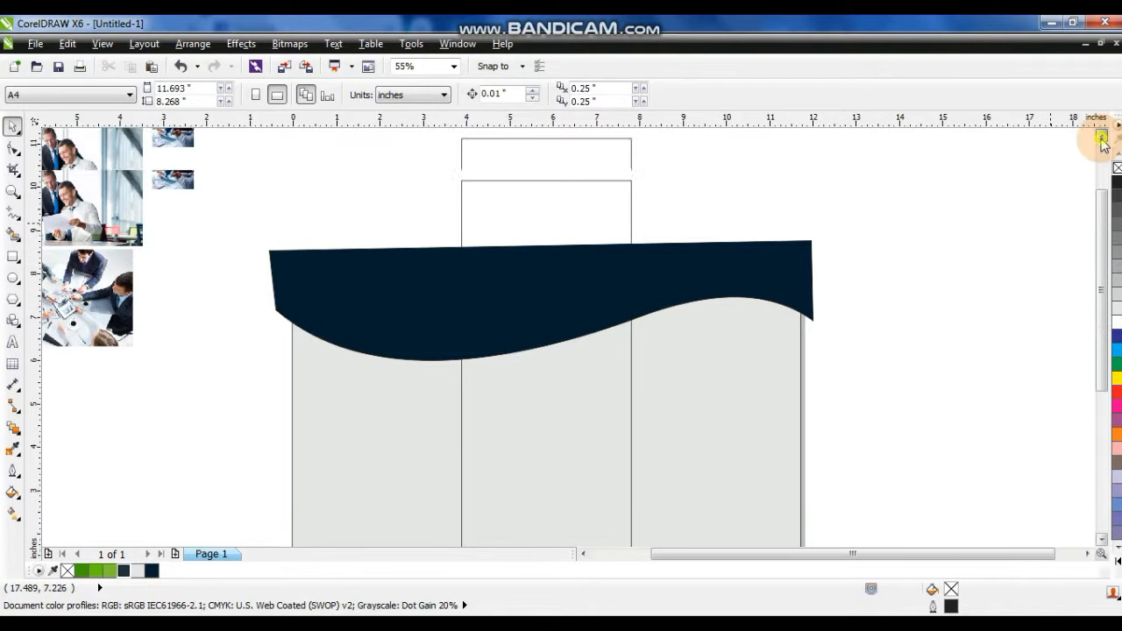
left_click(629, 184)
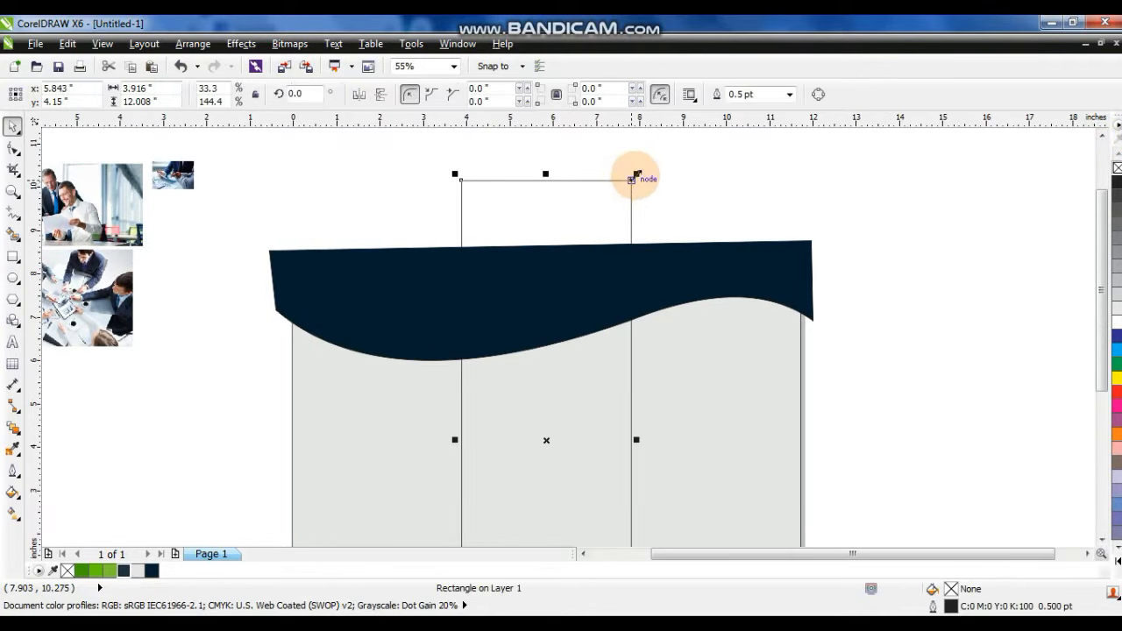
right_click(1117, 349)
left_click(920, 254)
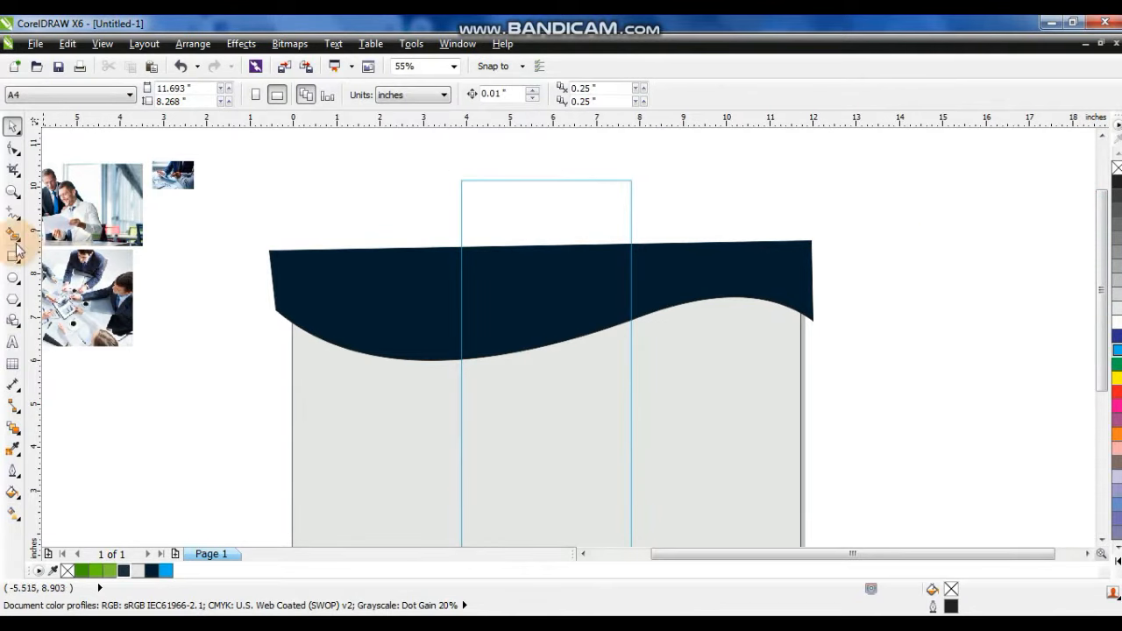
Draw an ellipse about 9.13 by 3.09 in over the left part of the wave and give it a white outline.
left_click(13, 275)
left_click_drag(252, 209, 652, 348)
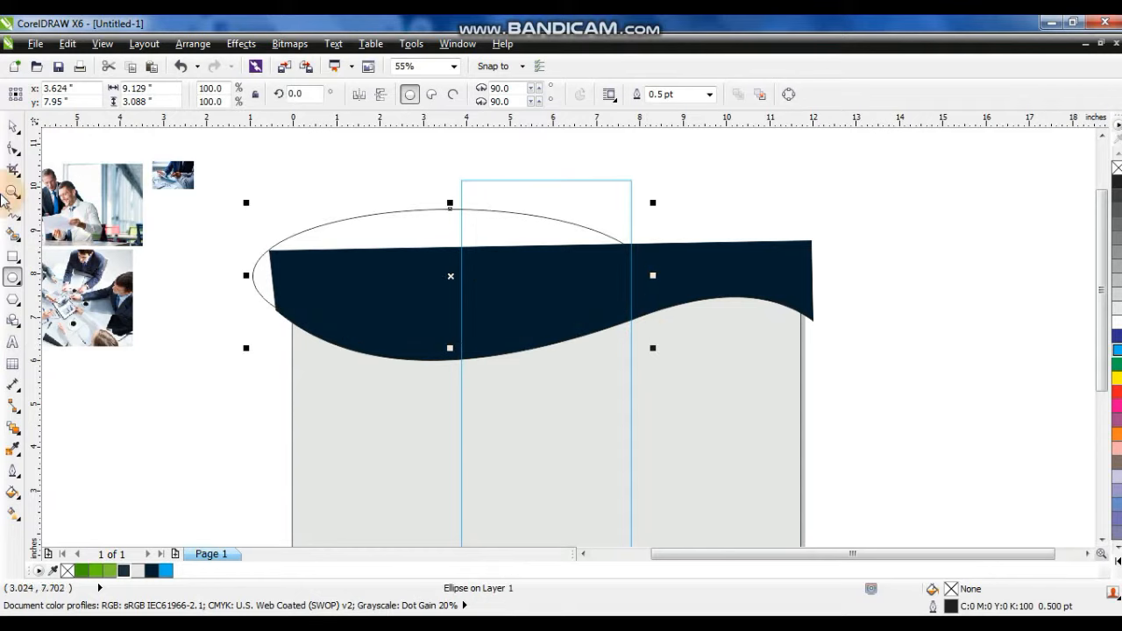
left_click(13, 126)
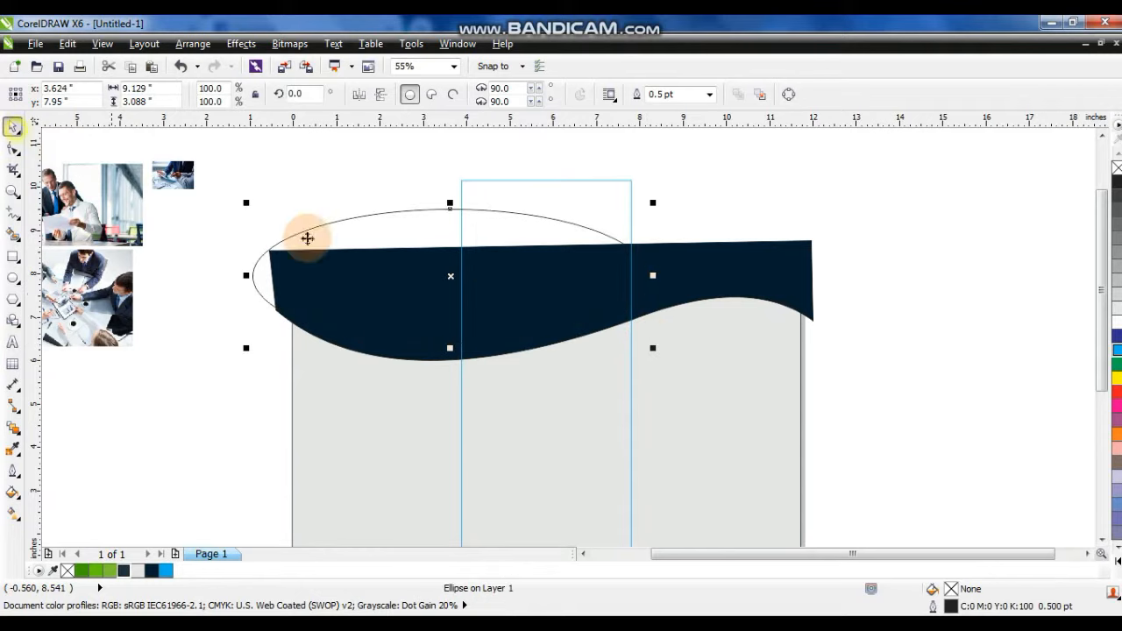
right_click(1116, 322)
Skew the ellipse so its right end tilts upward, then stretch it to about 10.94 by 3.58 in.
left_click(453, 274)
left_click_drag(648, 275, 638, 221)
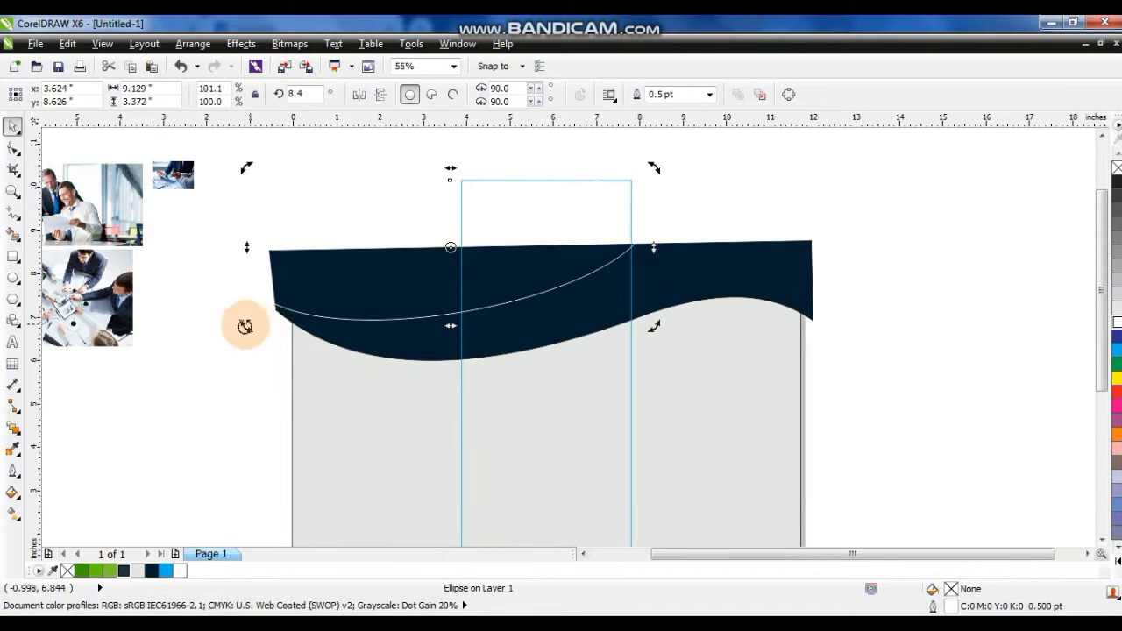
left_click(299, 312)
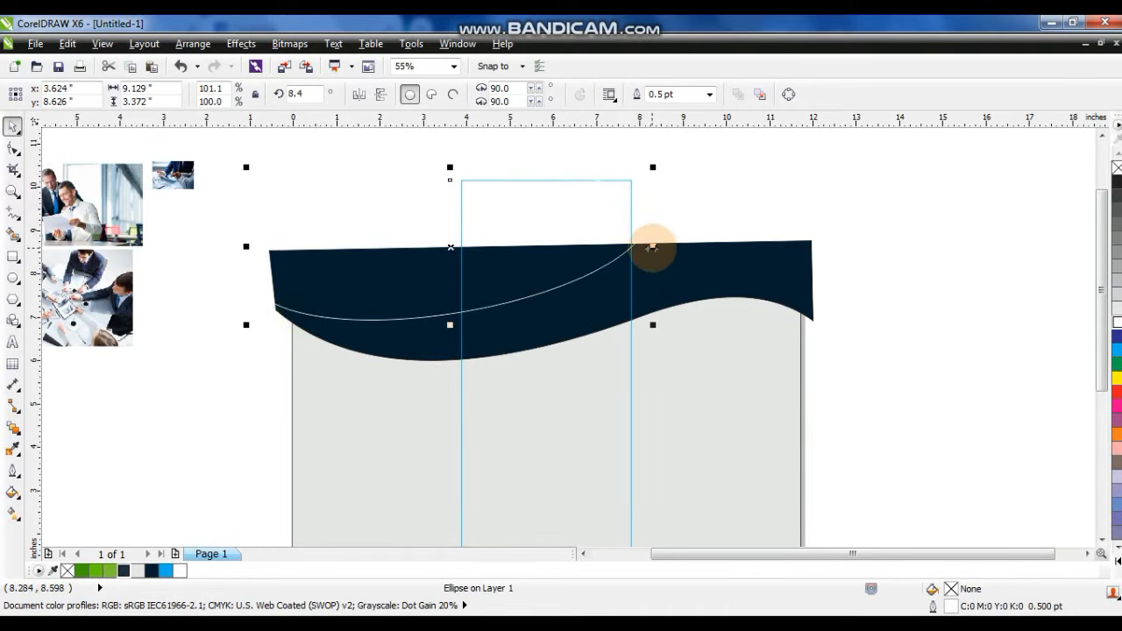
left_click_drag(651, 248, 731, 250)
mouse_move(249, 248)
left_mouse_down()
mouse_move(262, 250)
mouse_move(248, 249)
left_mouse_up()
left_click_drag(489, 326, 490, 333)
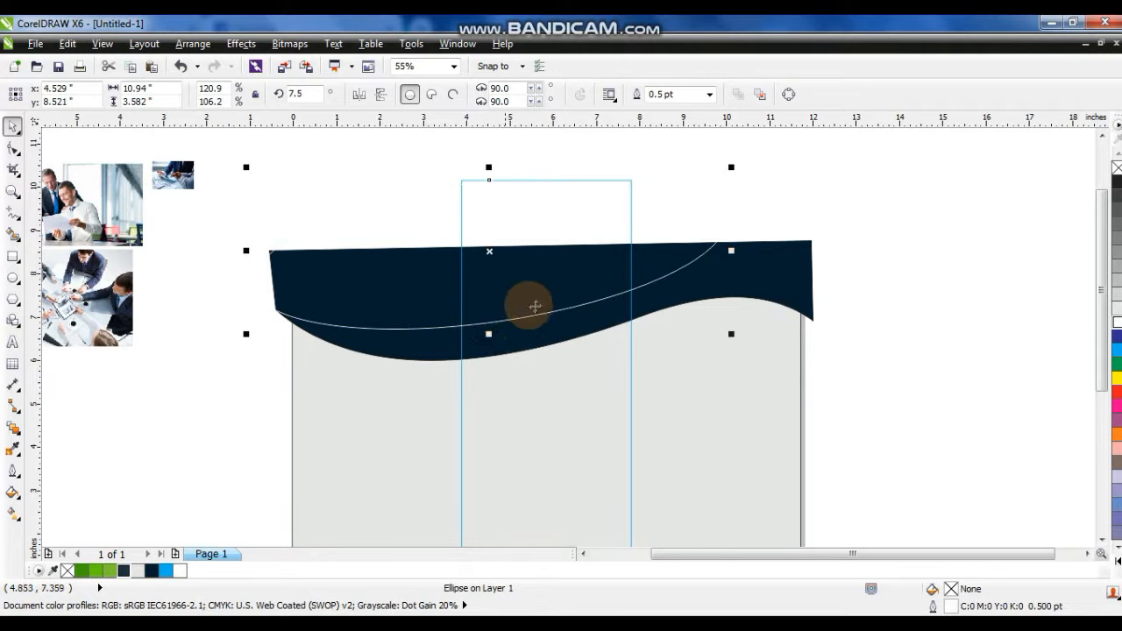
Fill the tilted ellipse with green #3F9C03 and remove its outline.
left_click(83, 571)
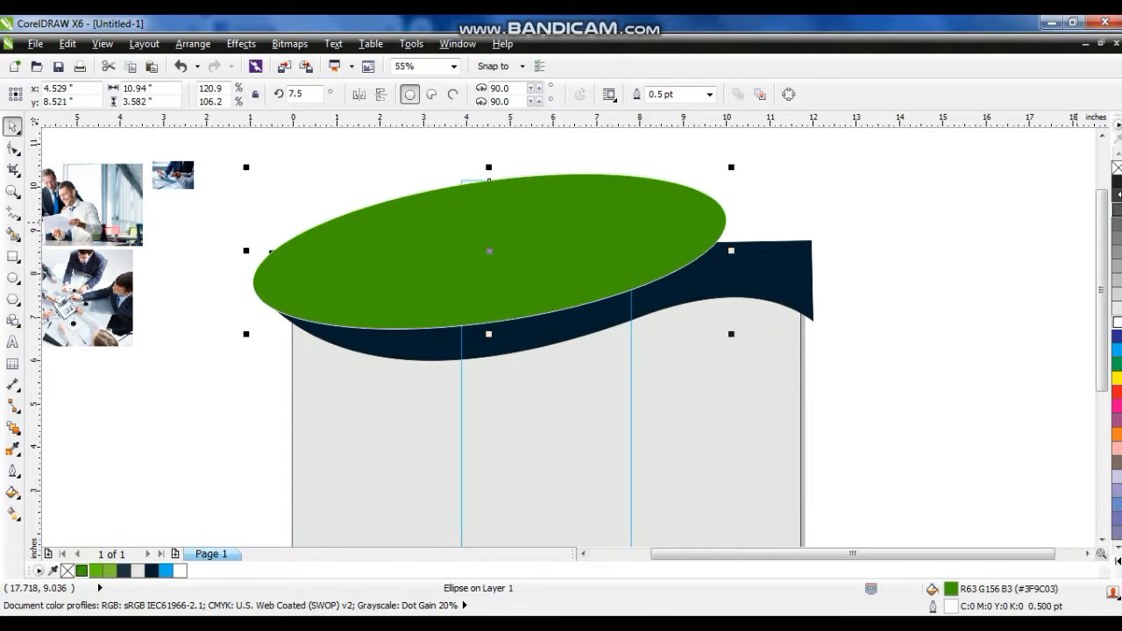
right_click(1117, 168)
left_click(927, 263)
Make two progressively smaller copies of the green ellipse, the smallest about 10.1 by 3.31 in, and fill them with #66C10E.
left_click(514, 258)
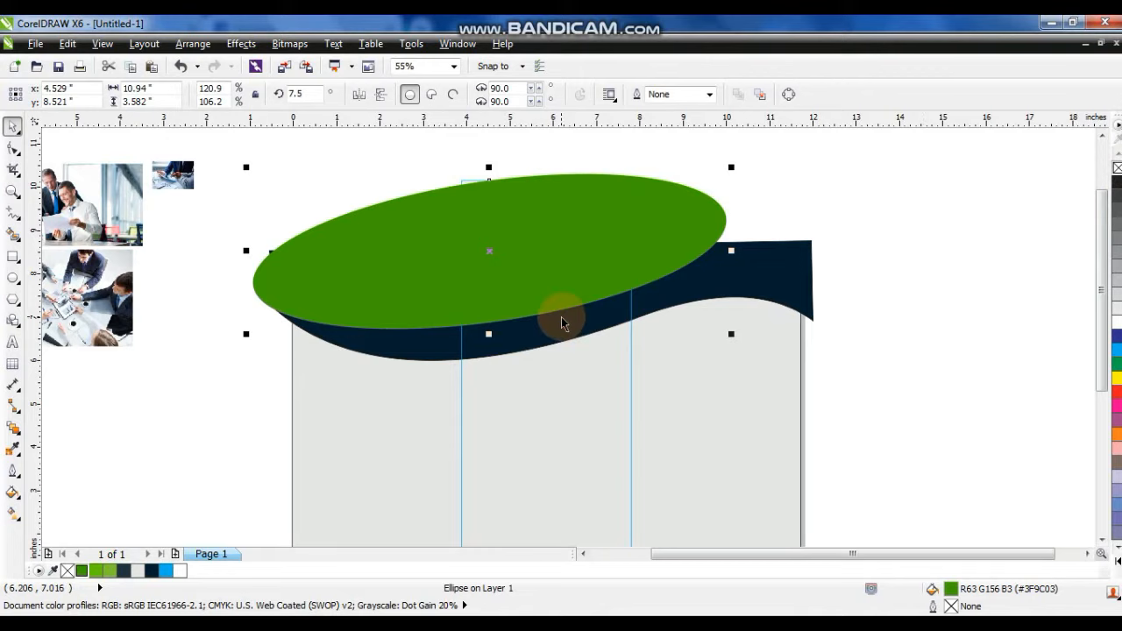
left_click_drag(731, 334, 697, 337)
left_click(100, 571)
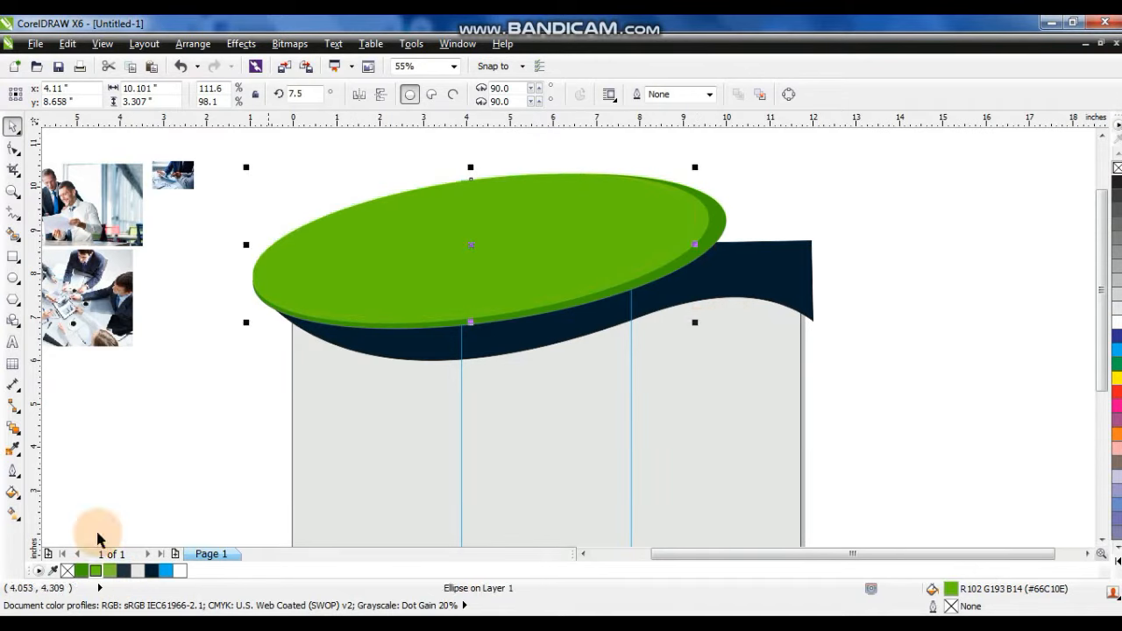
Recolour the smallest ellipse with a yellowish lime green from the full colour palette.
left_click(108, 570)
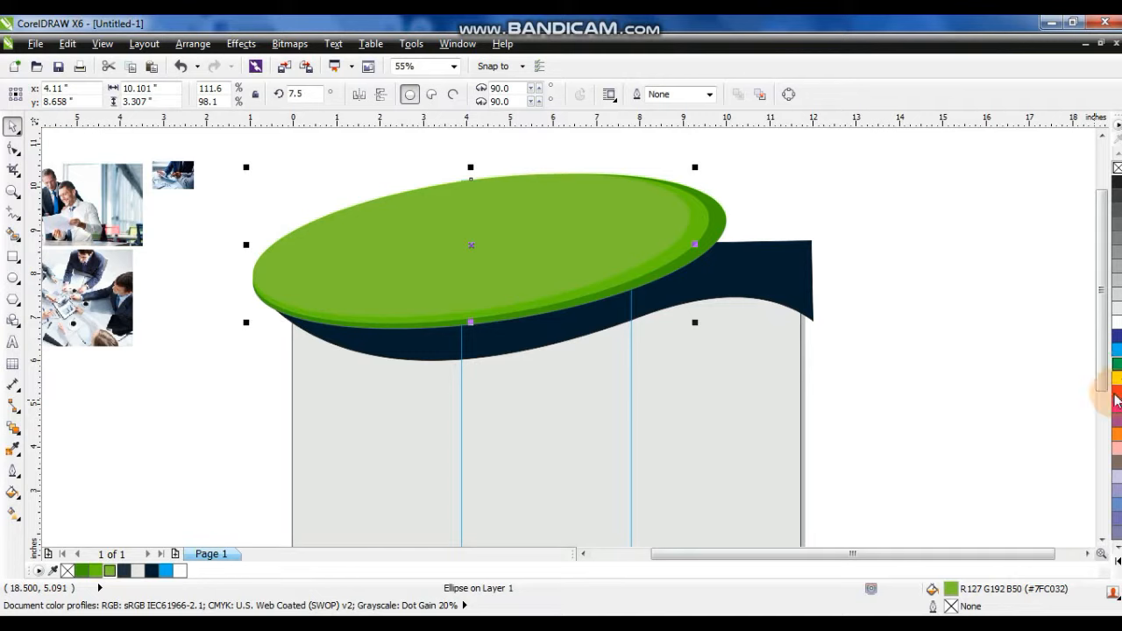
left_click(1117, 560)
left_click(1083, 397)
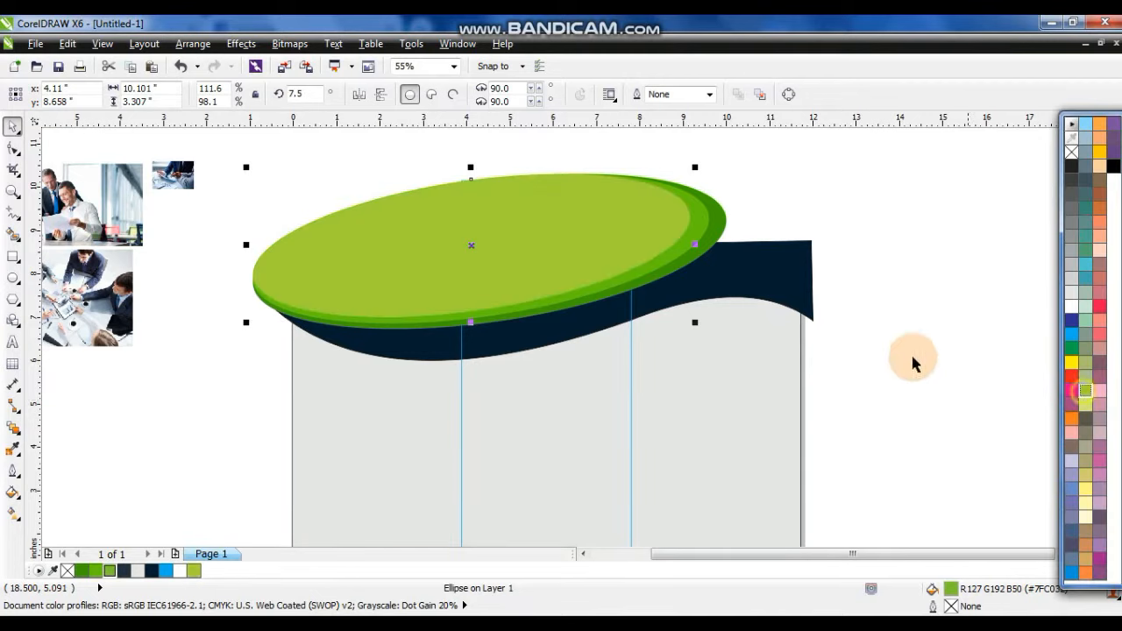
Select the navy wave and all three ellipses and remove their outlines.
left_click(871, 313)
left_click_drag(756, 172, 242, 344)
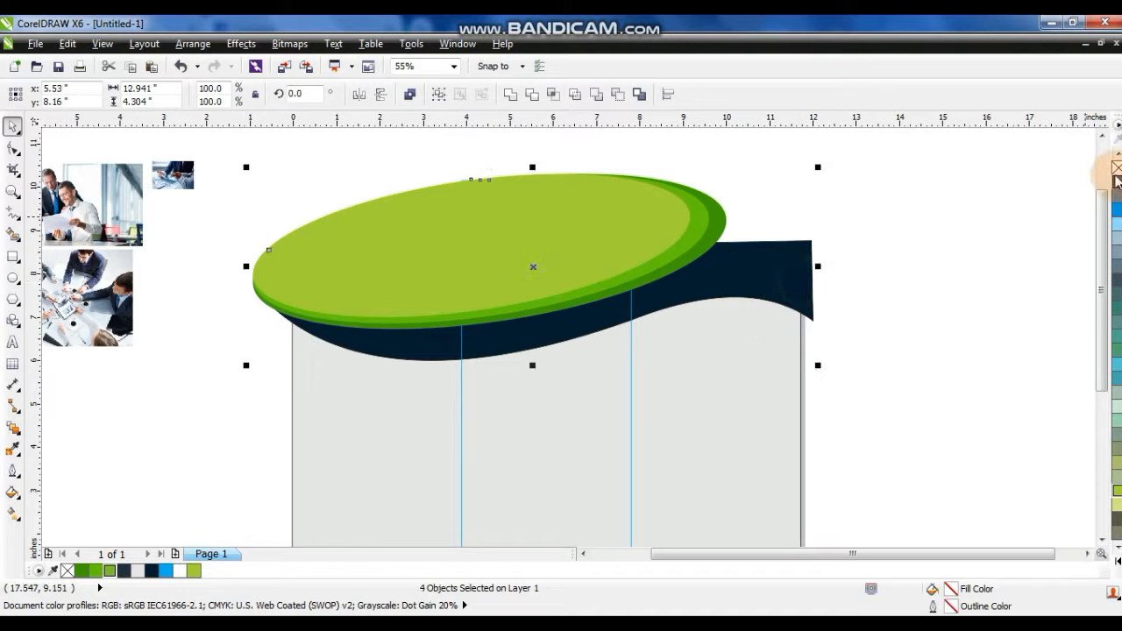
right_click(1117, 169)
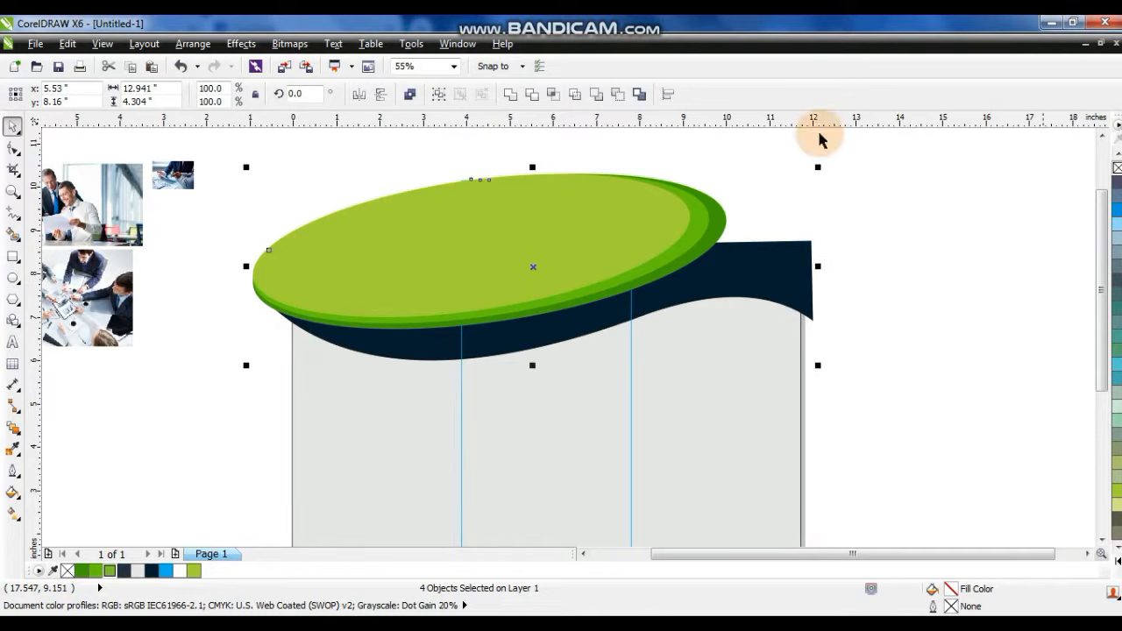
PowerClip the selected navy wave and three green ellipses inside the grey page background rectangle.
left_click(242, 45)
mouse_move(250, 275)
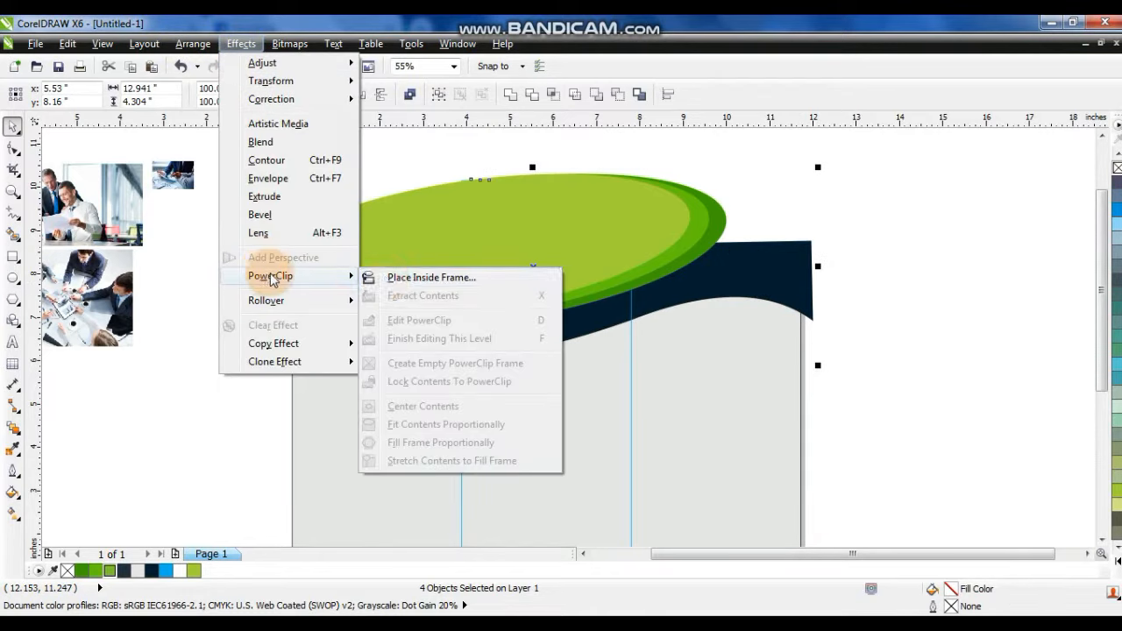
left_click(386, 278)
left_click(765, 360)
left_click(889, 338)
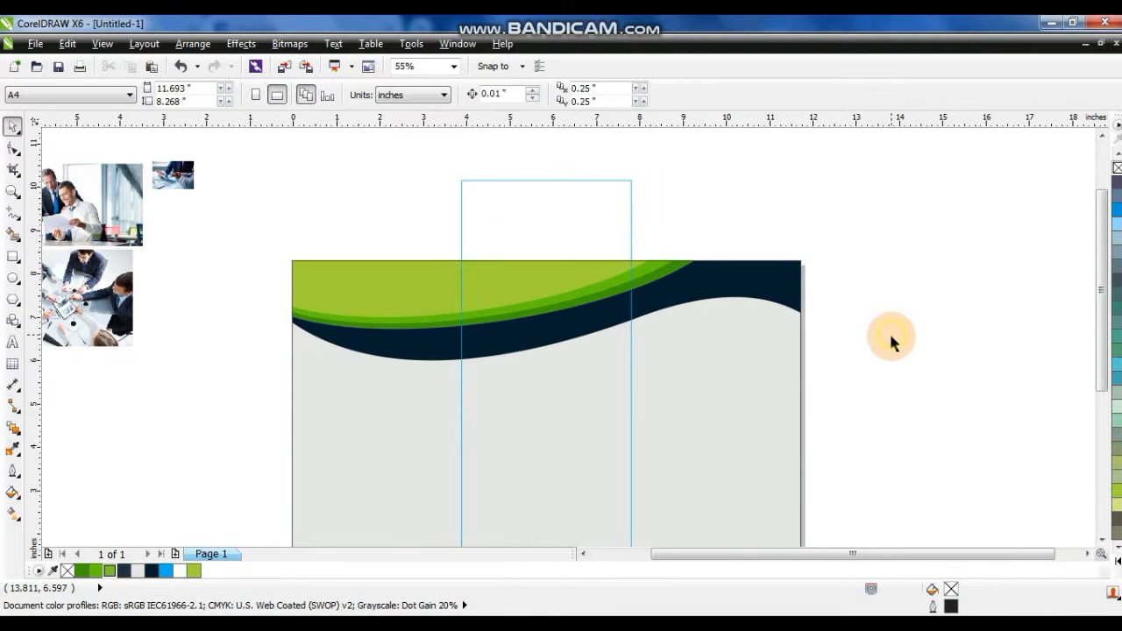
Open the background rectangle's PowerClip contents and extend the navy wave's left end node outward beyond the ellipses.
left_click(770, 323)
right_click(744, 270)
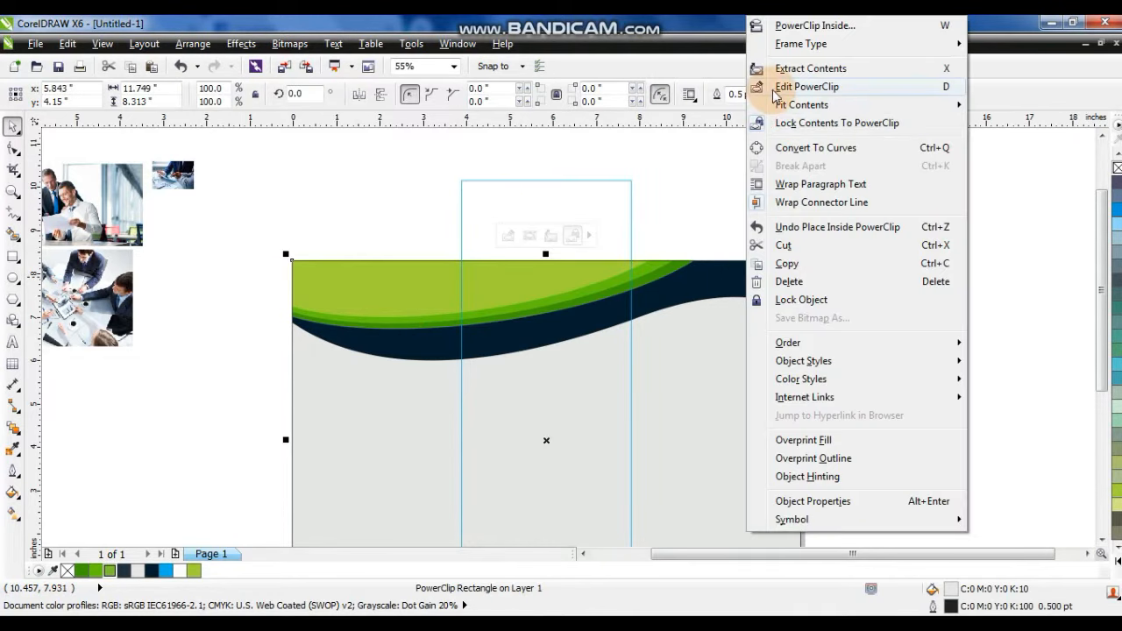
left_click(759, 87)
left_click(368, 333)
key("F10")
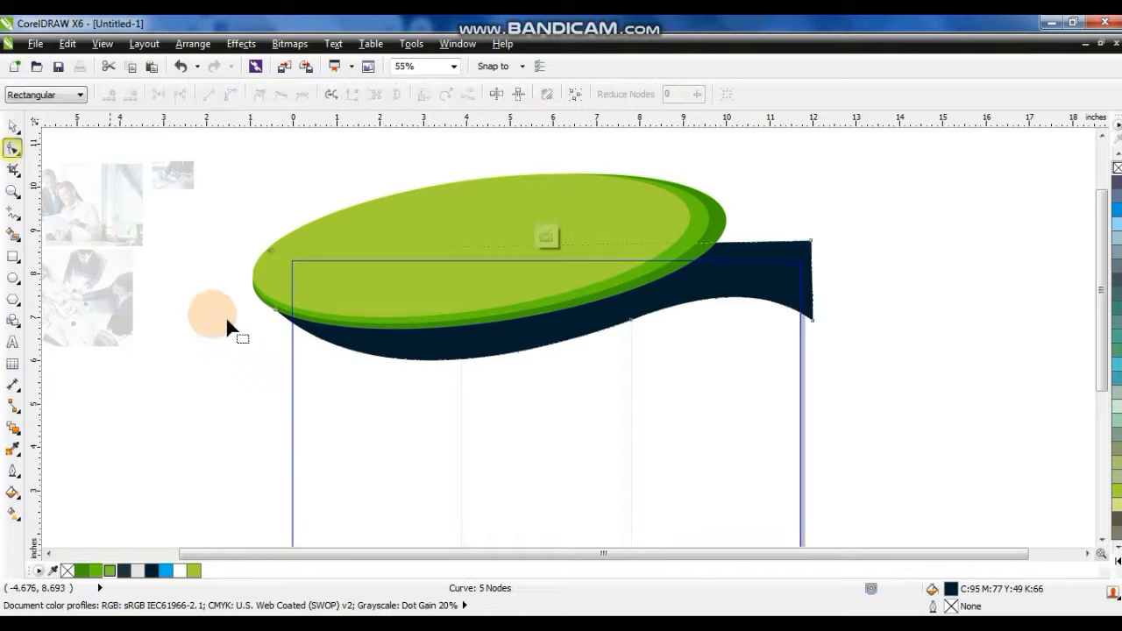
left_click_drag(275, 316, 218, 290)
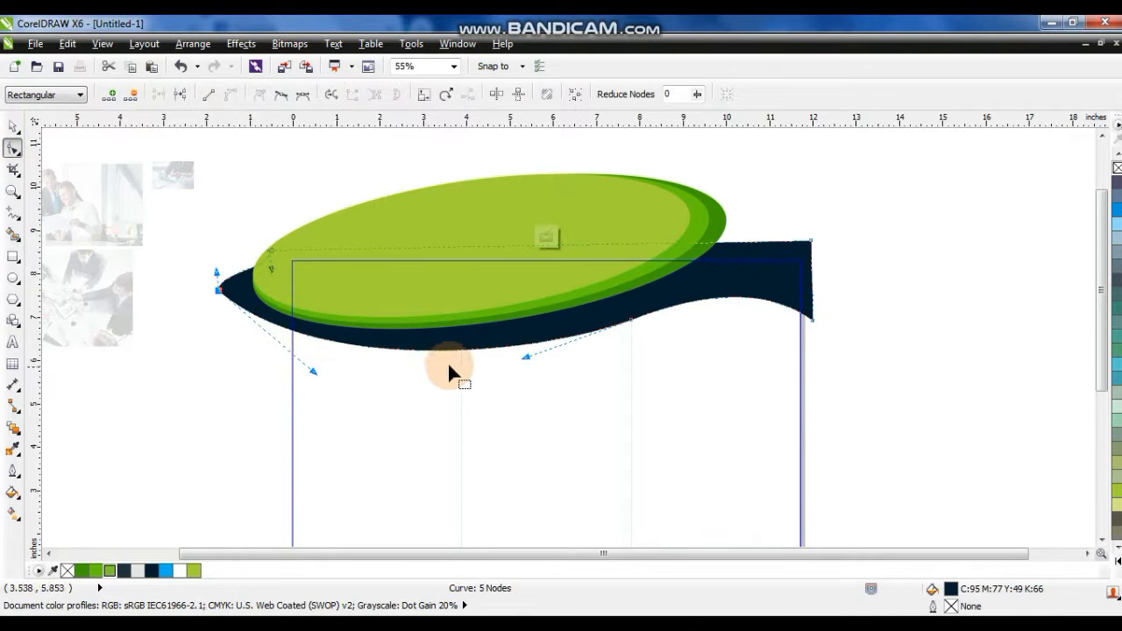
Raise the two lower-right nodes of the navy wave to make its band thinner, and finish editing the PowerClip.
left_click_drag(832, 352, 318, 298)
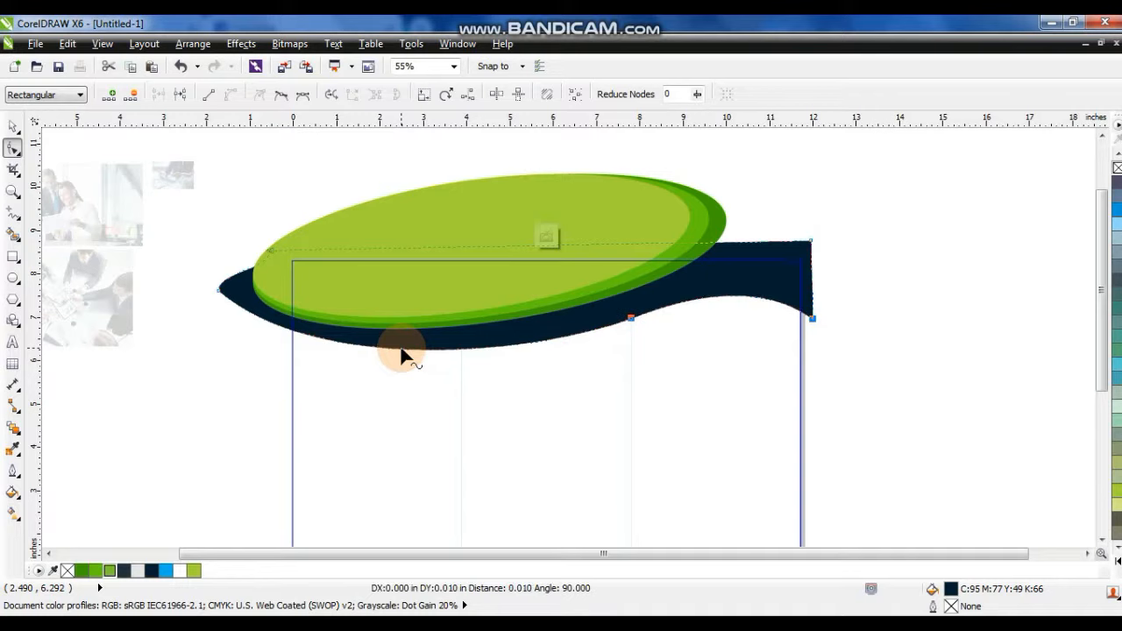
key("Up")
key("Up")
key("Up")
key("Up")
key("Up")
key("Up")
key("Up")
key("Up")
key("Up")
key("Up")
key("Up")
key("Up")
key("Up")
key("Up")
key("Up")
key("Up")
key("Up")
key("Up")
key("Up")
key("Up")
key("Up")
key("Up")
key("Up")
key("Up")
key("Up")
key("Up")
key("Up")
key("Up")
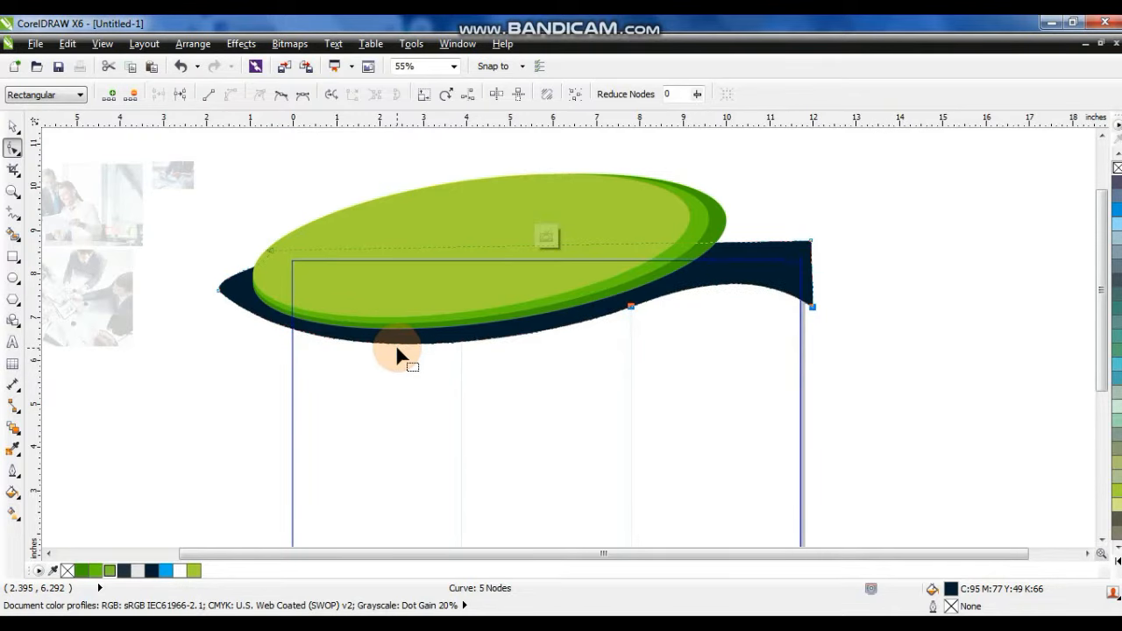
key("Up")
key("Up")
key("Up")
key("Up")
key("Up")
key("Up")
key("Up")
key("Up")
key("Up")
key("Up")
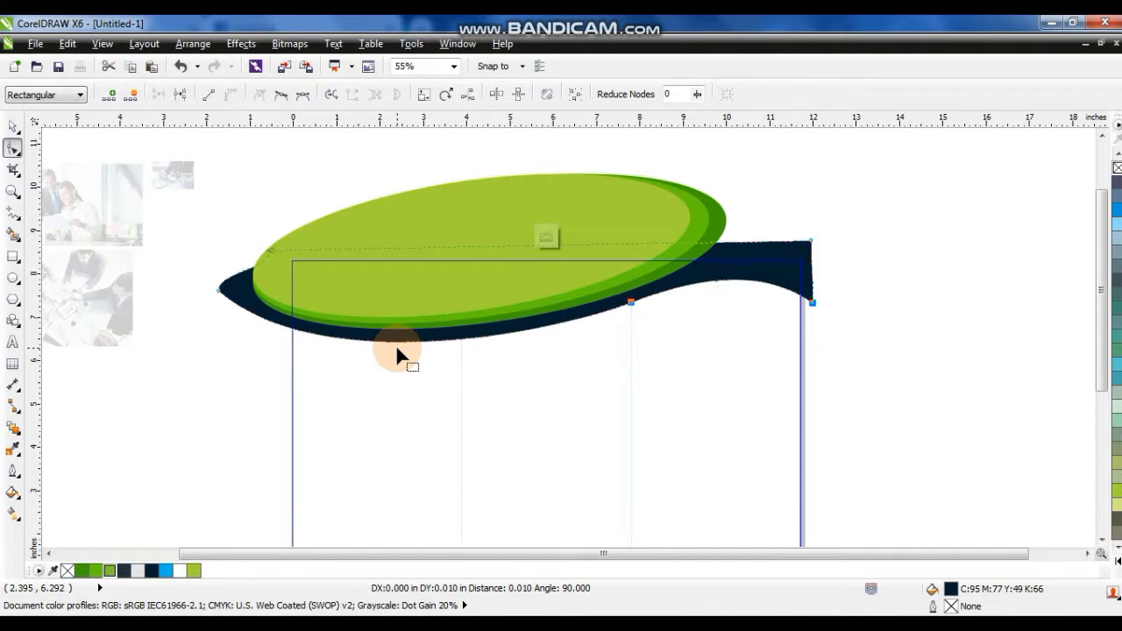
left_click(13, 128)
left_click(393, 192, "ctrl")
left_click(359, 244)
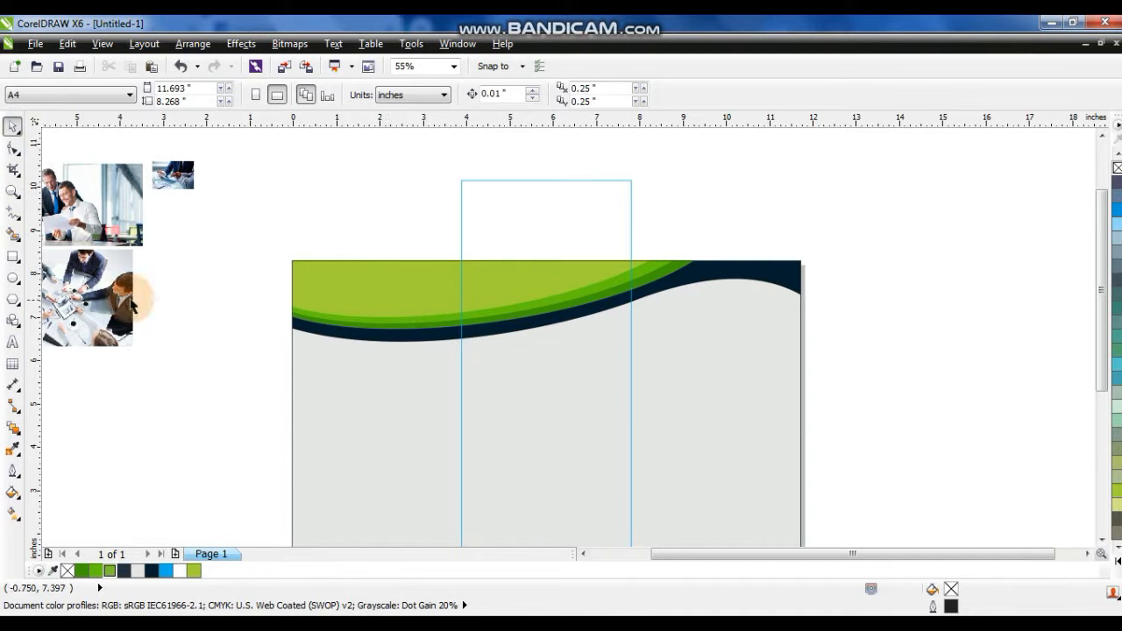
Draw a thin closed triangle about 3.53 by 0.46 in just below the navy band at the page's left edge.
left_click(13, 211)
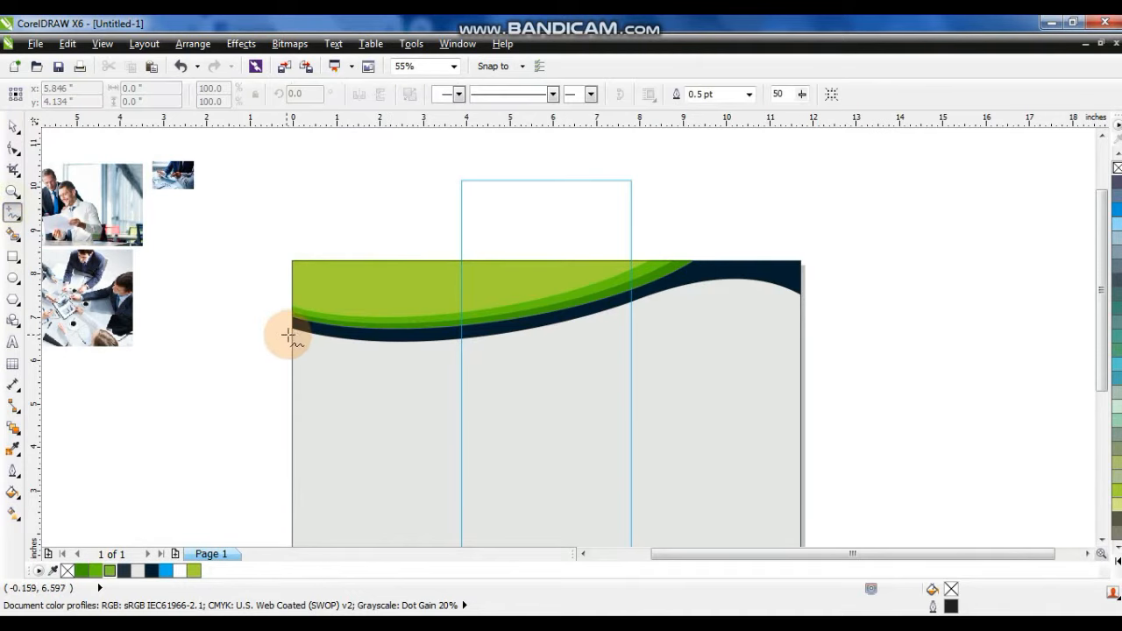
left_click(289, 334)
left_click(445, 354)
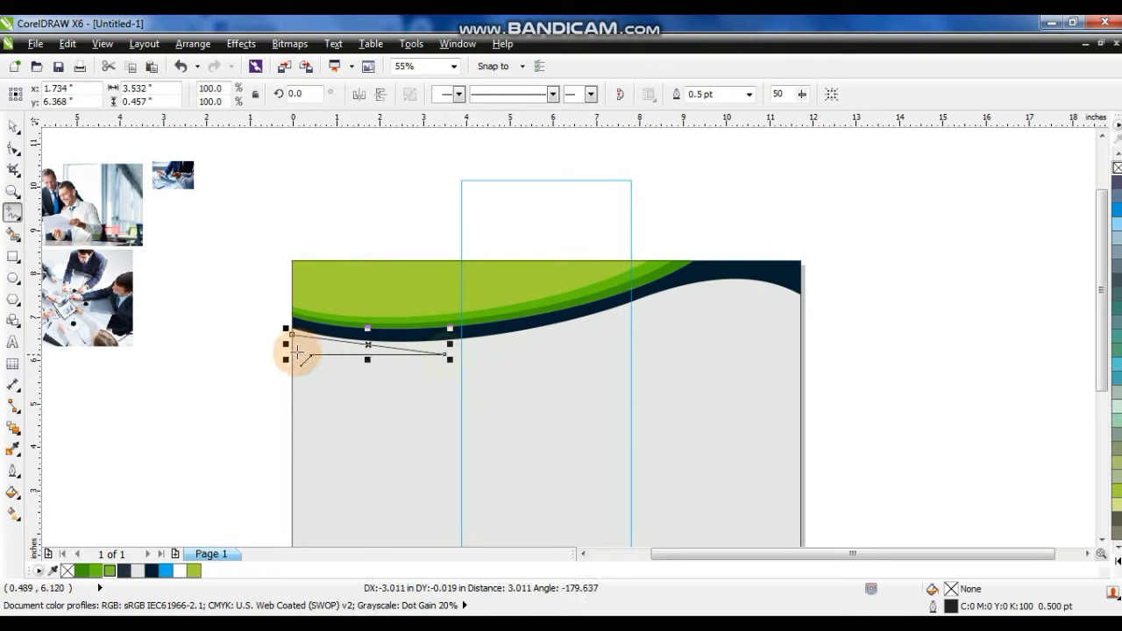
left_click(293, 335)
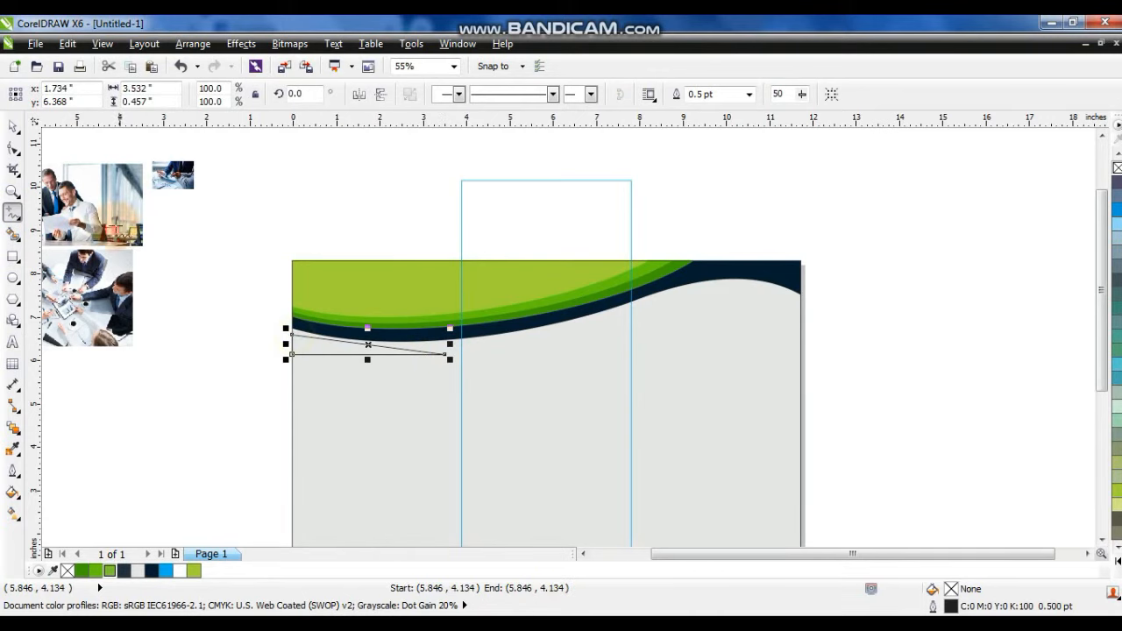
Convert the triangle's sides to curves and bend them into a tapered sliver following the navy band, extending past the left page edge.
left_click(13, 148)
left_click_drag(306, 308, 596, 454)
left_click_drag(205, 265, 558, 413)
key("shift+F2")
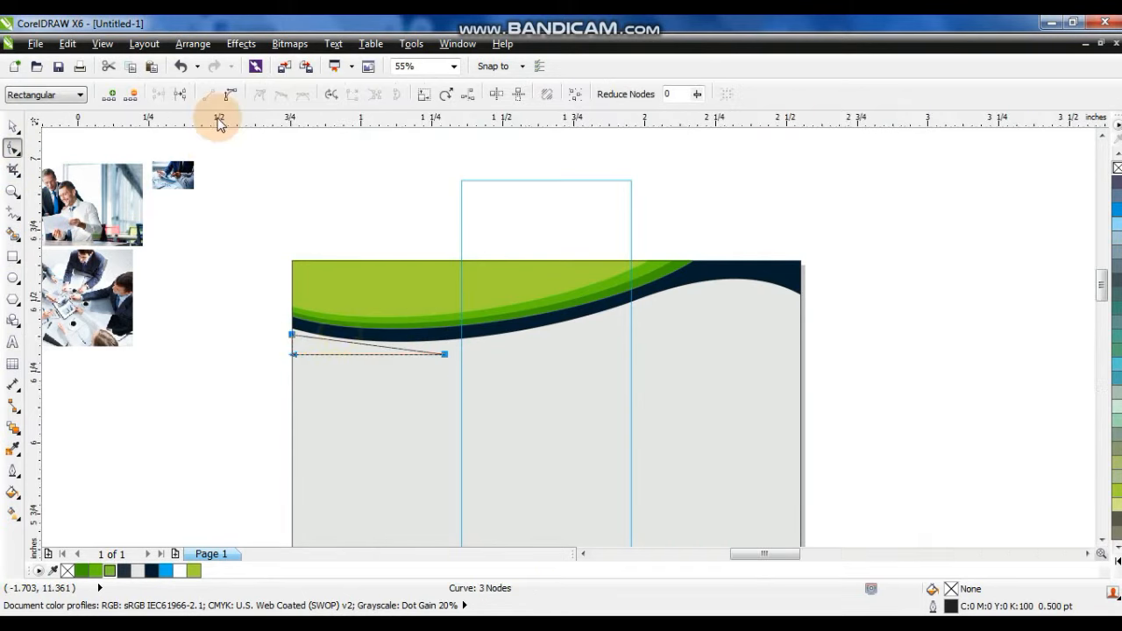
left_click(228, 94)
scroll(499, 316, "down", 2)
mouse_move(506, 336)
left_mouse_down()
mouse_move(506, 356)
mouse_move(504, 330)
left_mouse_up()
left_click_drag(291, 271, 716, 389)
left_click_drag(377, 302, 344, 283)
Fill the curved sliver with green #7FC032 and remove its outline.
left_click(10, 129)
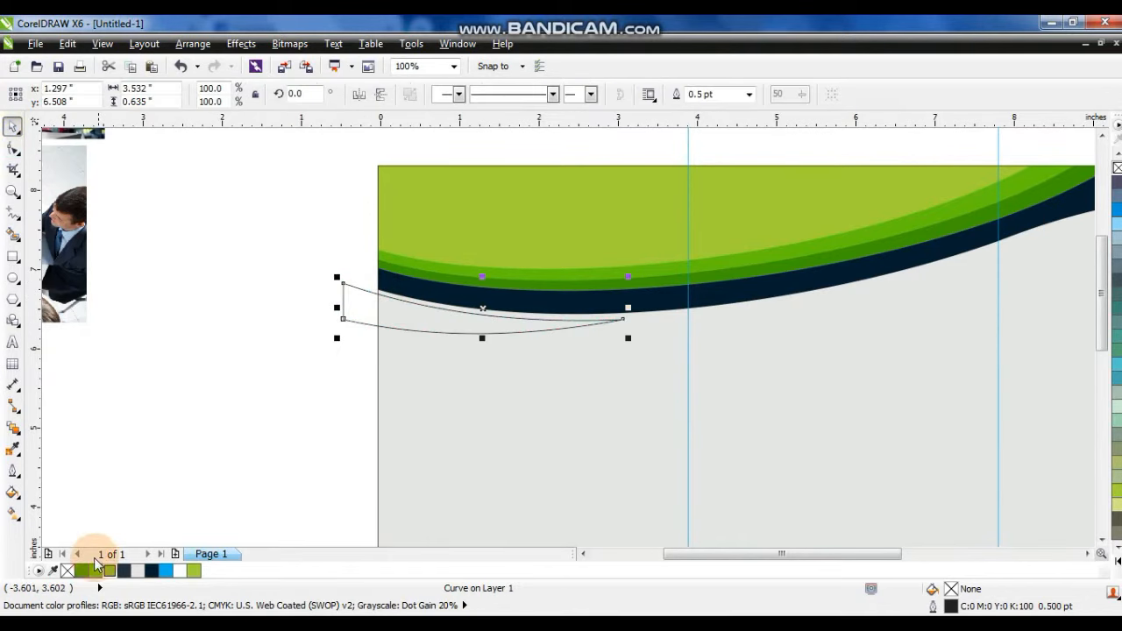
left_click(108, 571)
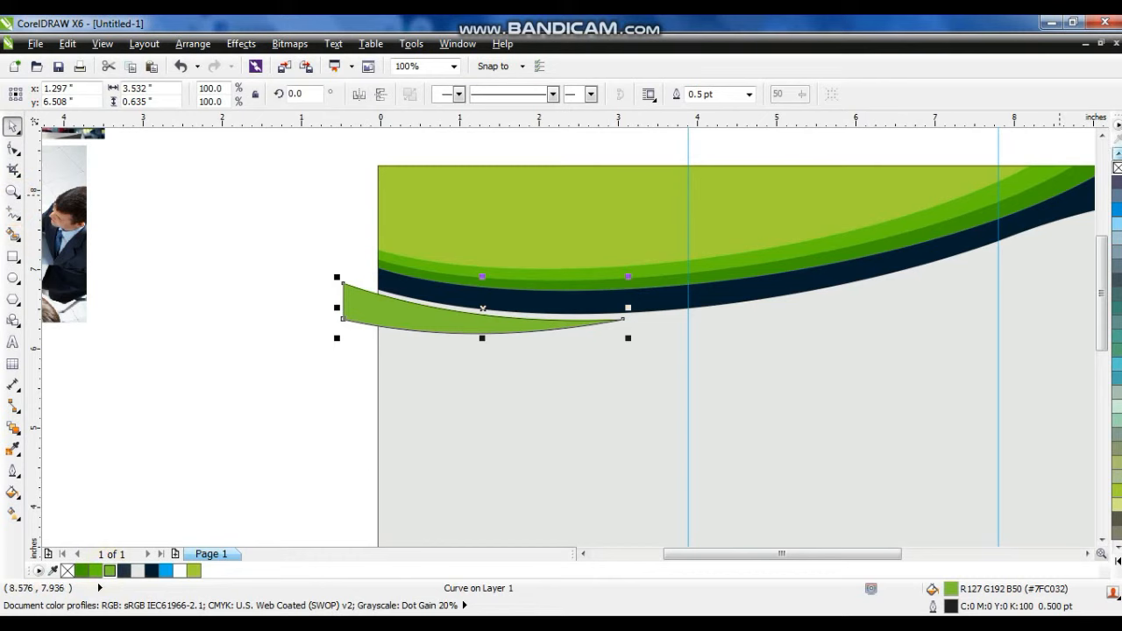
right_click(1117, 169)
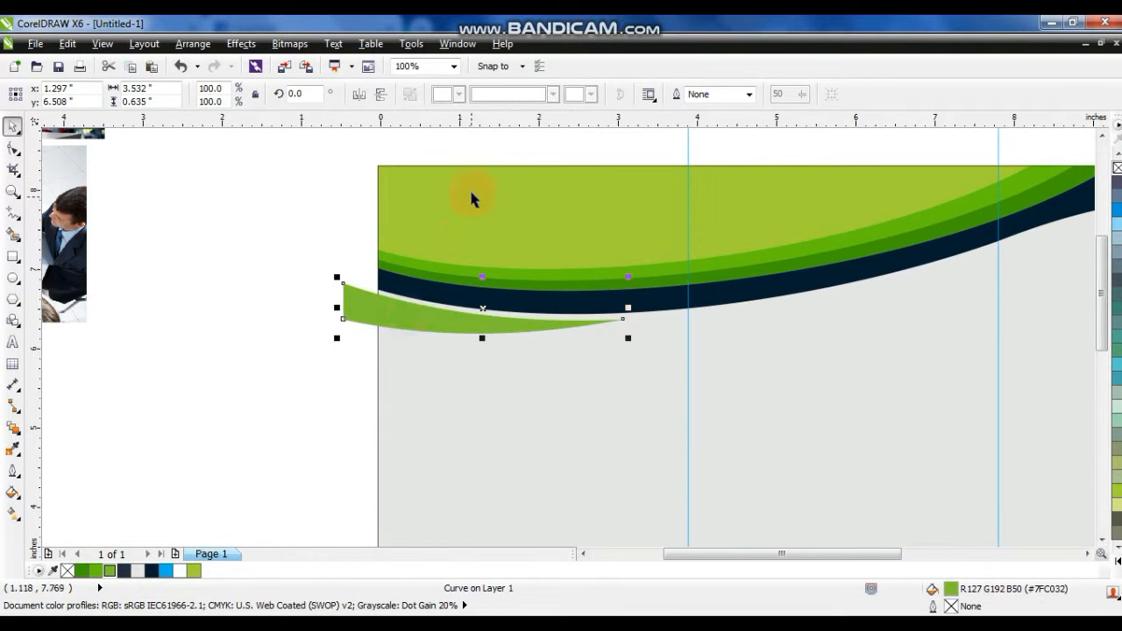
PowerClip the green sliver inside the page background rectangle.
right_click(417, 318)
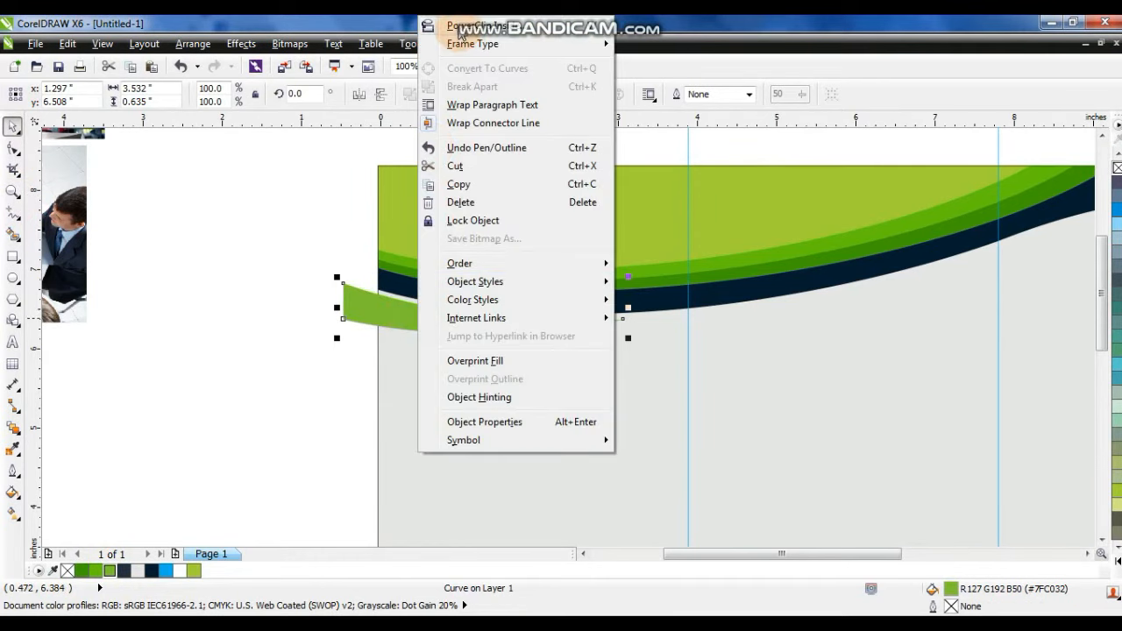
left_click(460, 32)
left_click(590, 231)
key("shift+F4")
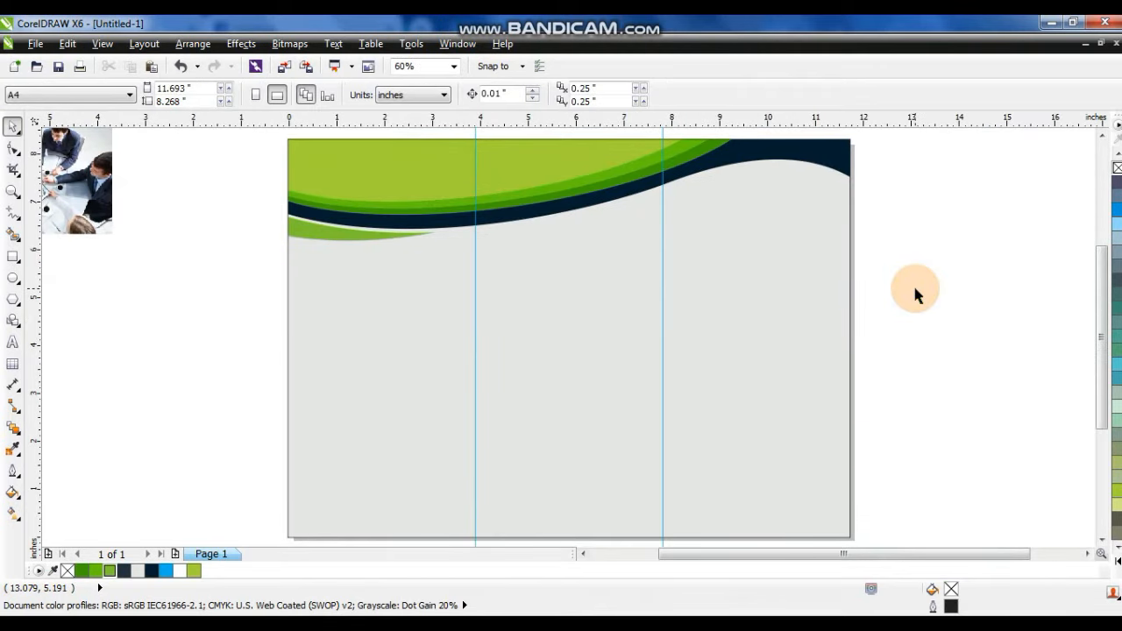
Change the middle panel rectangle's outline colour from the palette to dark grey.
left_click(665, 263)
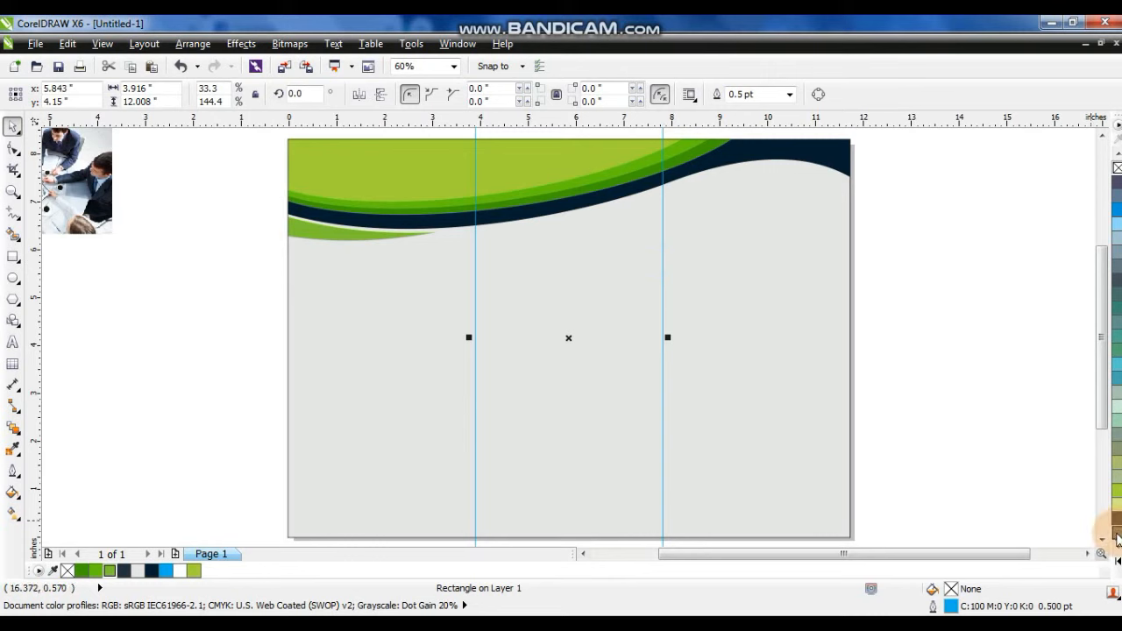
right_click(1116, 524)
left_click(801, 391)
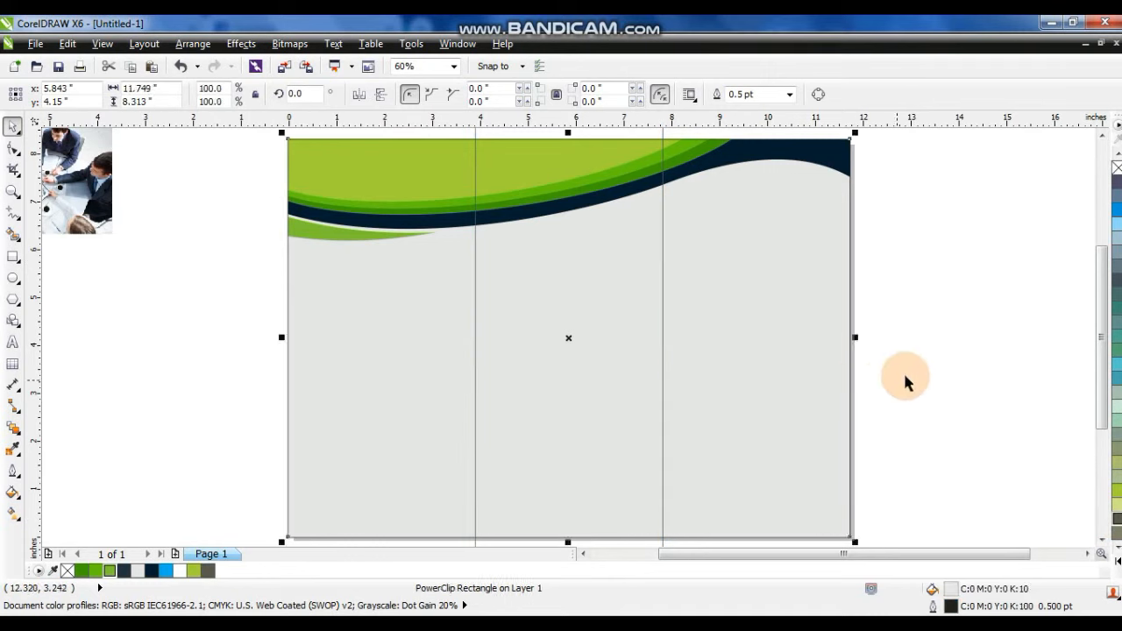
left_click(933, 366)
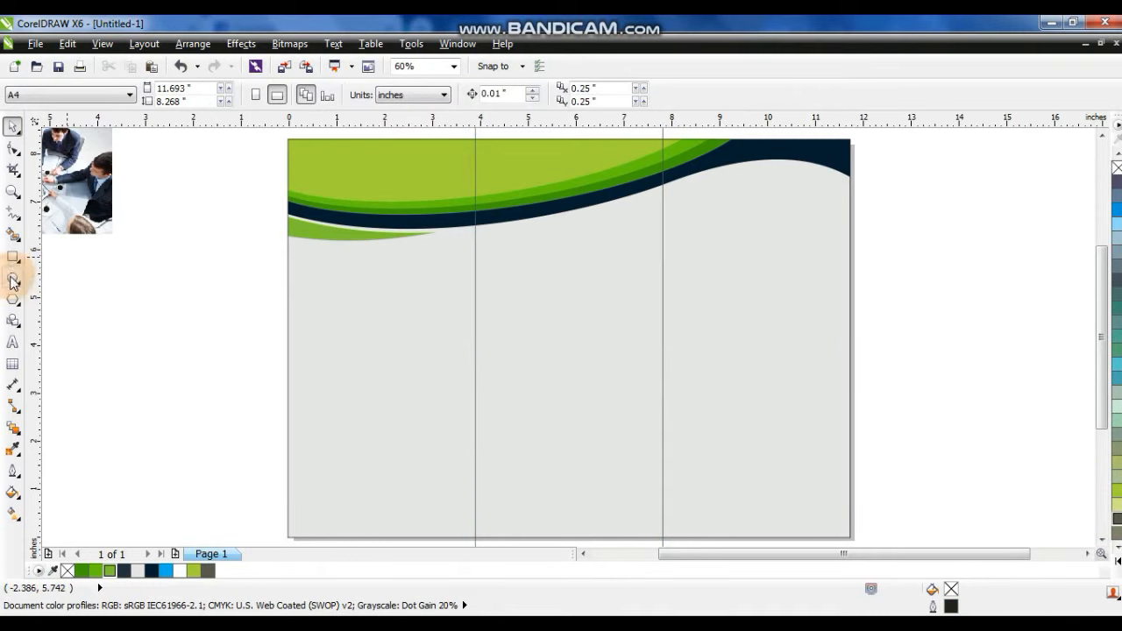
Draw a circle about 5.9 in wide over the page's upper-right corner and make a smaller copy about 5.64 in wide.
left_click(12, 279)
left_click_drag(945, 344, 657, 184)
left_click(12, 125)
key("shift+F2")
mouse_move(772, 544)
left_mouse_down()
mouse_move(746, 526)
mouse_move(755, 529)
left_mouse_up()
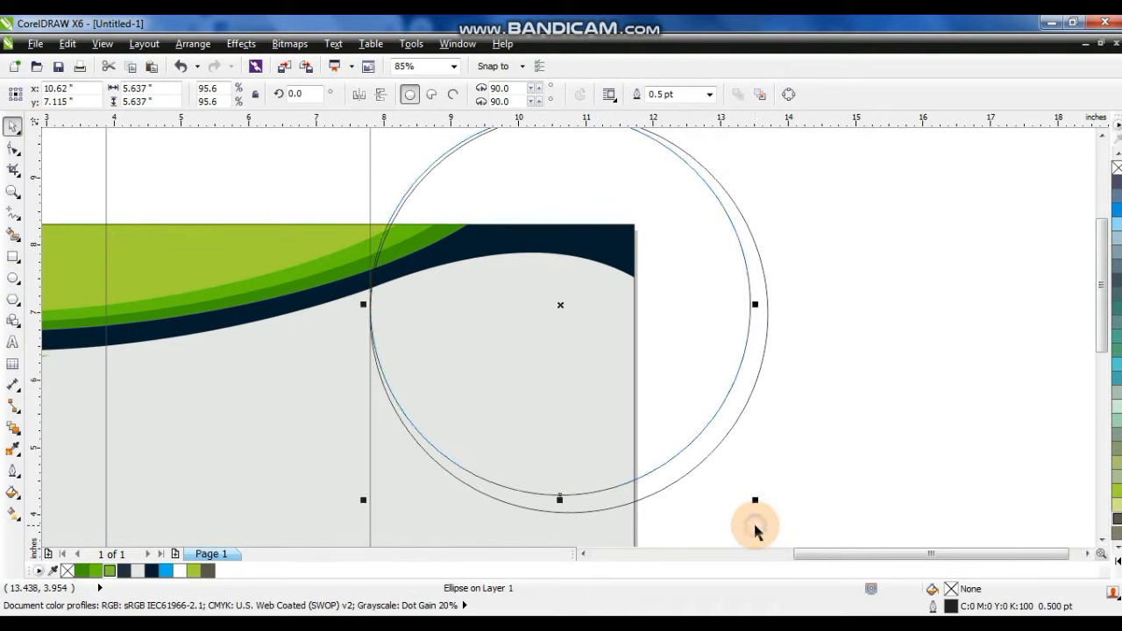
Fill the smaller circle with light blue C60 M0 Y20 K0 and the larger circle with the header's dark green.
left_click(1116, 364)
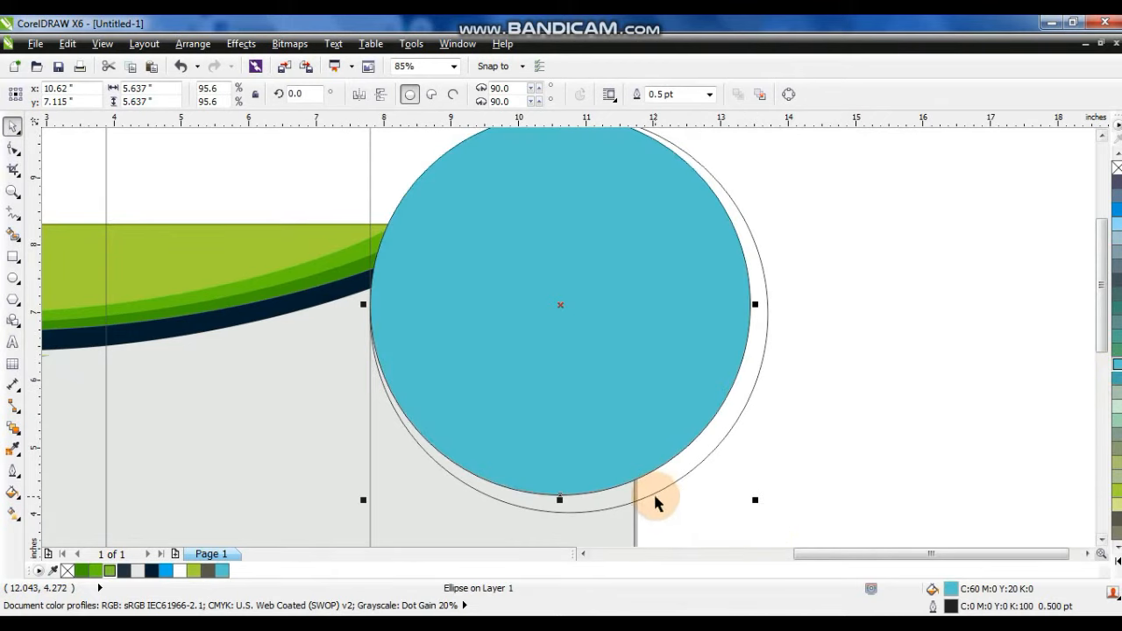
left_click(653, 493)
left_click(95, 571)
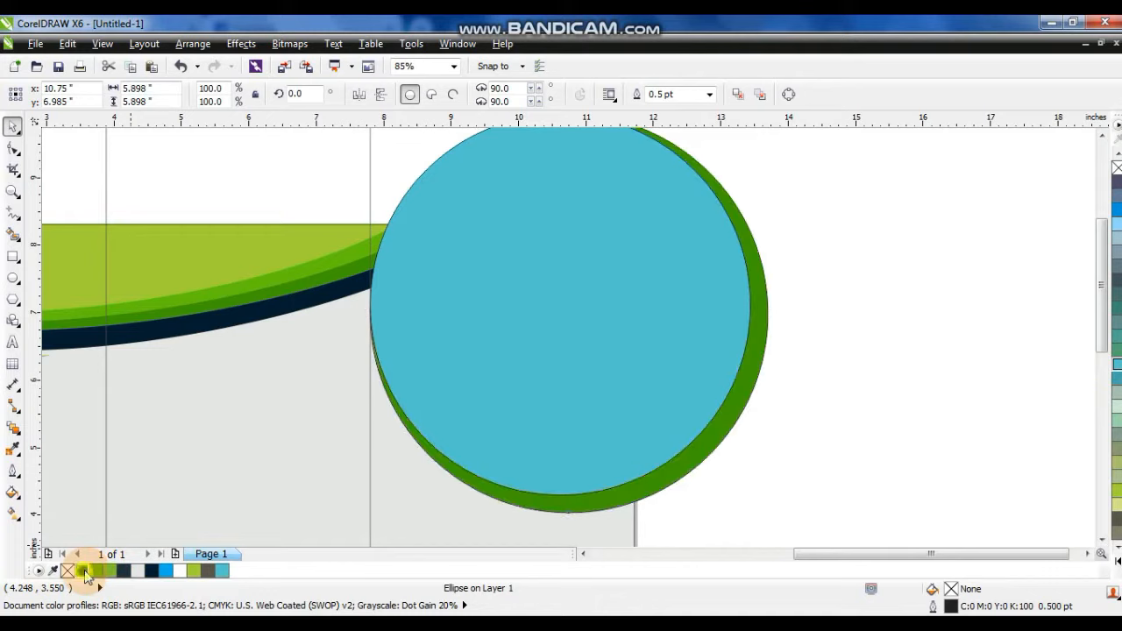
left_click(826, 455)
key("F4")
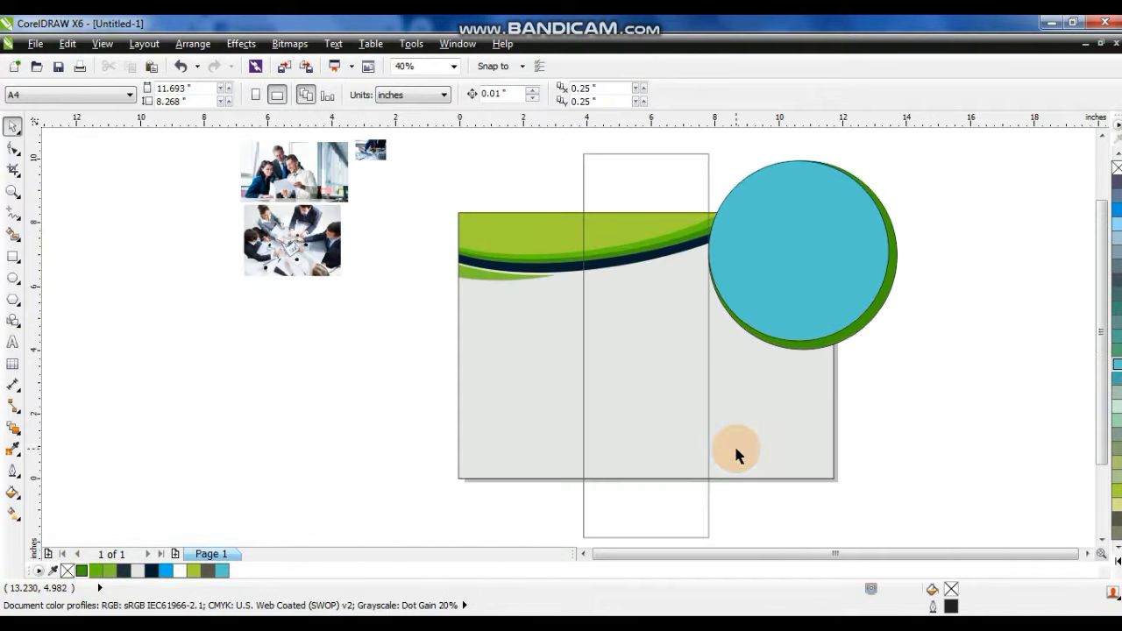
Enlarge the tablet photo beside the page's left edge, and move the three-person team photo to the circles, scaled to about 7.3 by 4.1 in.
left_click_drag(371, 149, 475, 329)
left_click_drag(404, 379, 384, 383)
left_click_drag(332, 187, 789, 251)
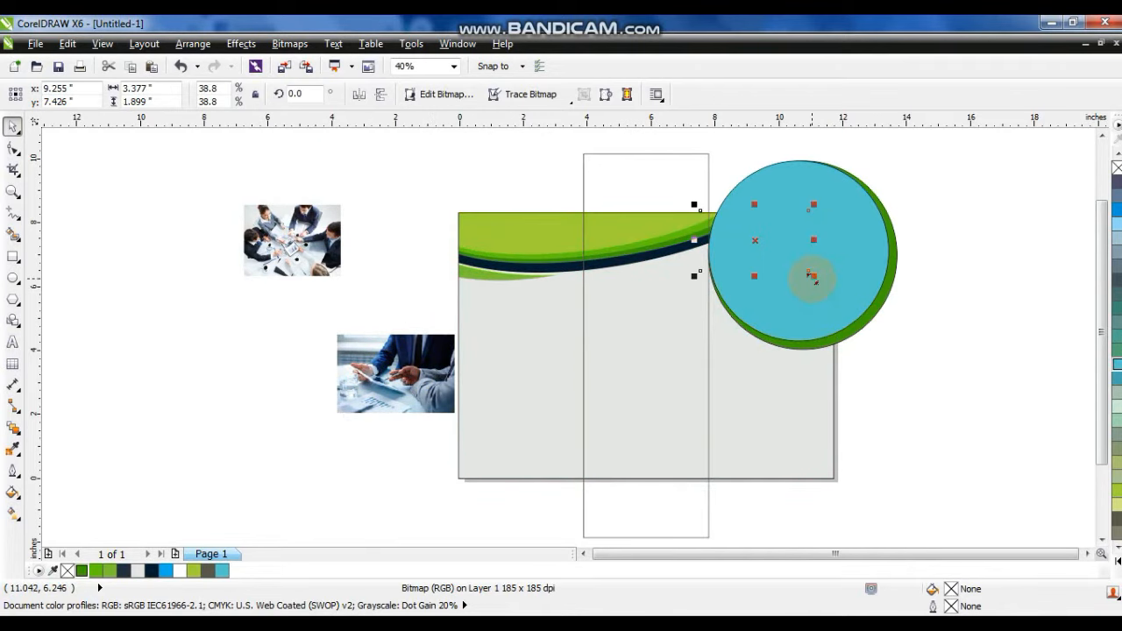
left_click_drag(811, 277, 936, 414)
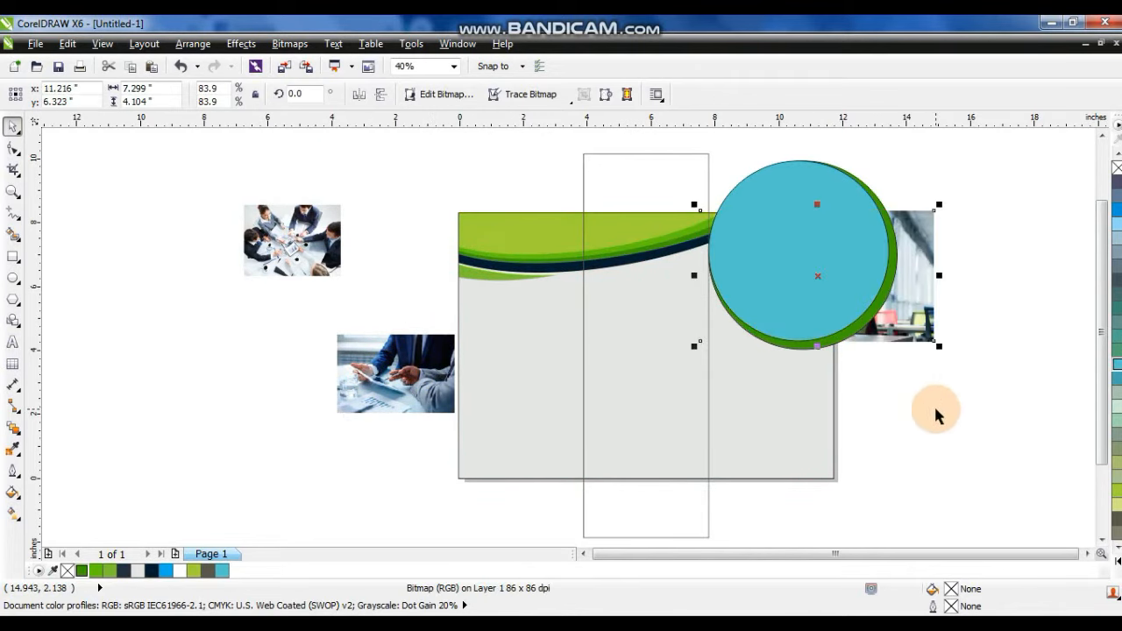
Bring the team photo to the front and PowerClip it inside the light blue circle.
key("shift+Page_Up")
right_click(903, 267)
left_click(912, 20)
left_click(842, 170)
Remove the outlines of the photo circle and the green circle, and PowerClip both inside the page background rectangle.
left_click_drag(953, 143, 786, 345)
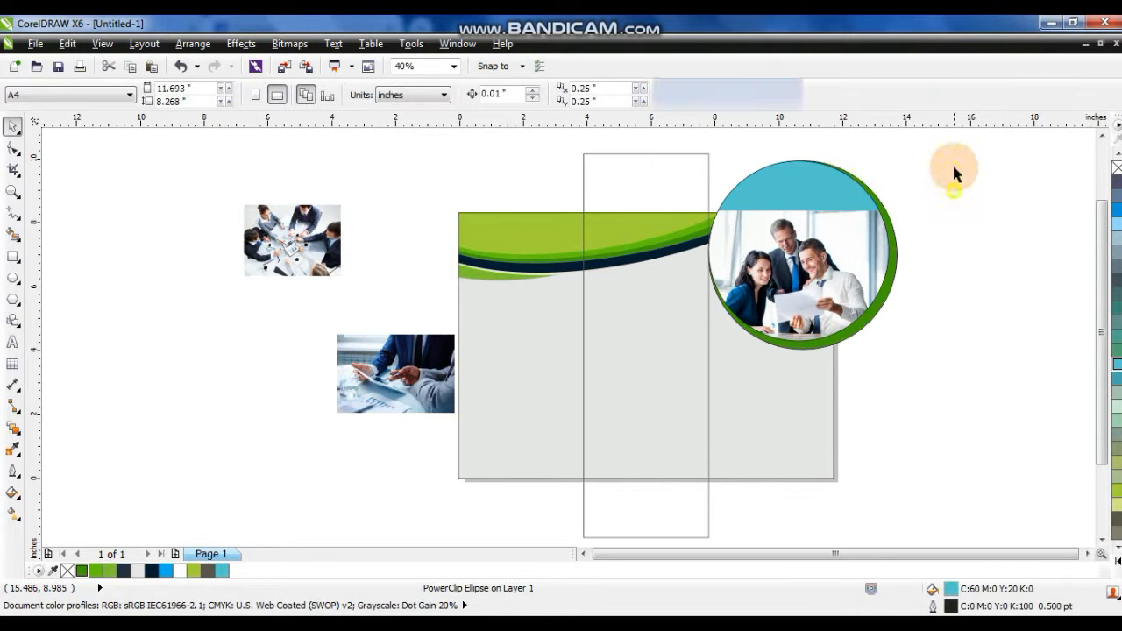
left_click_drag(684, 369, 685, 368)
right_click(1117, 169)
right_click(832, 249)
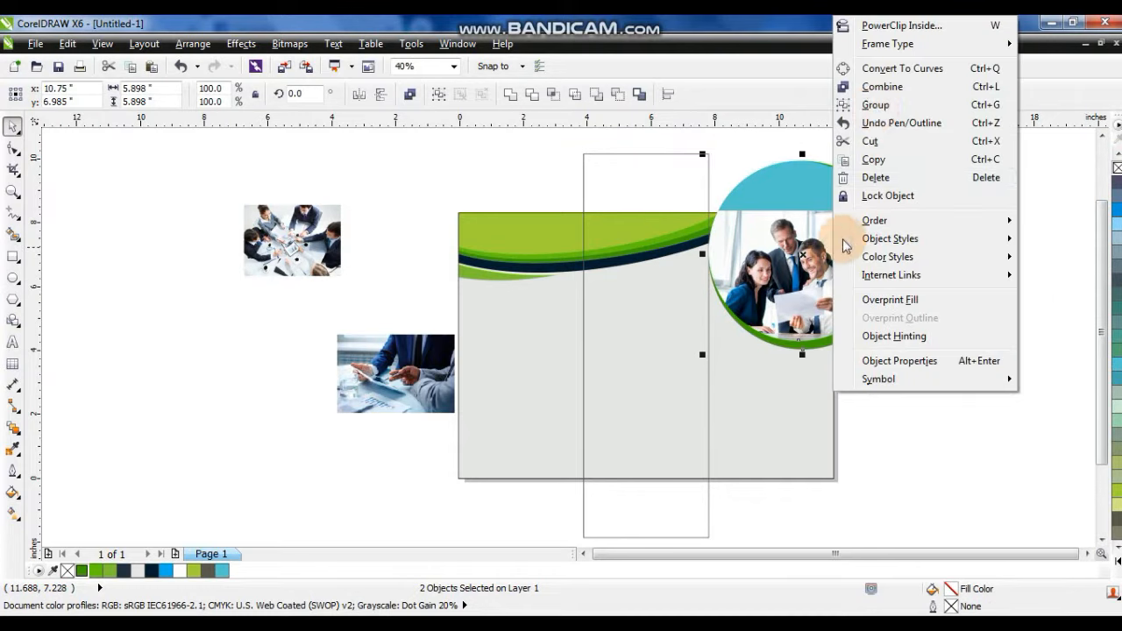
left_click(877, 26)
left_click(778, 398)
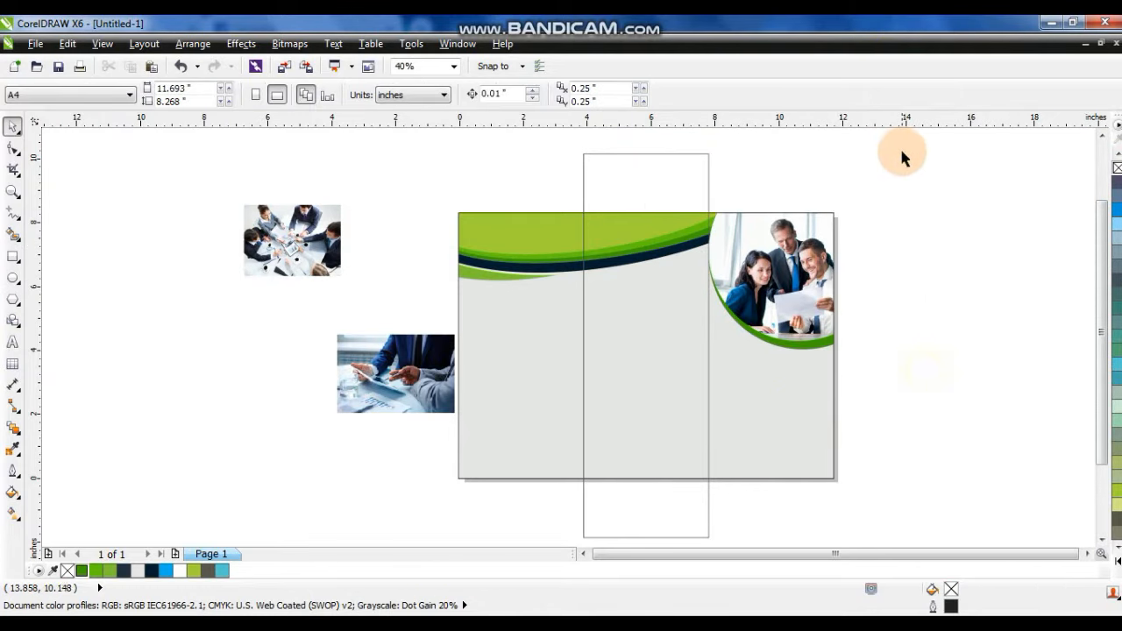
left_click_drag(732, 373, 349, 534)
key("shift+F2")
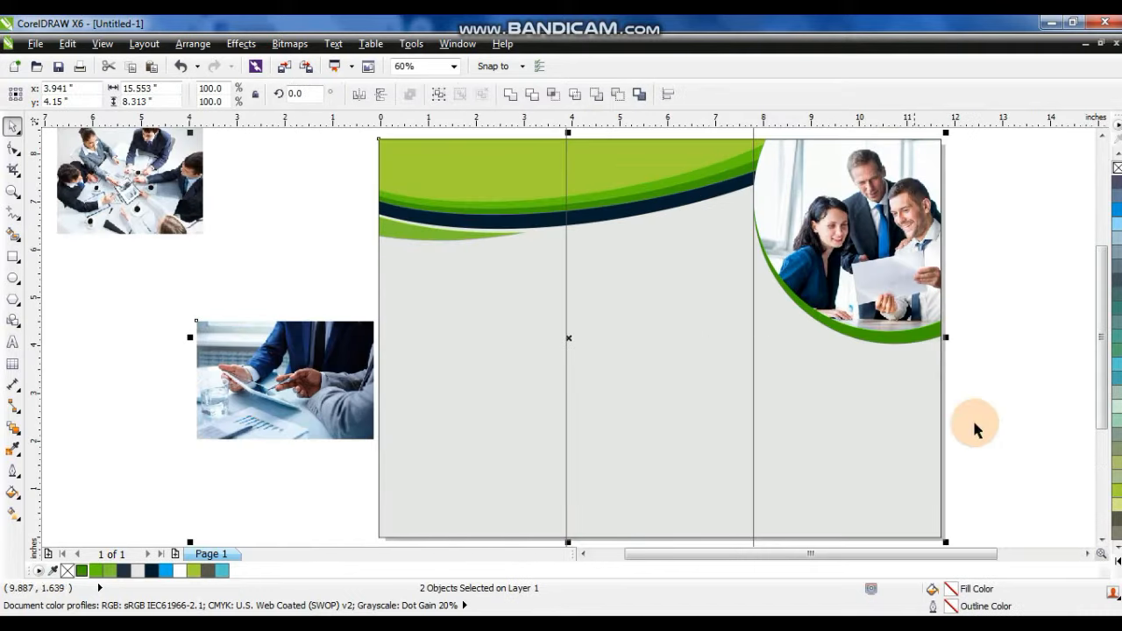
left_click(1005, 405)
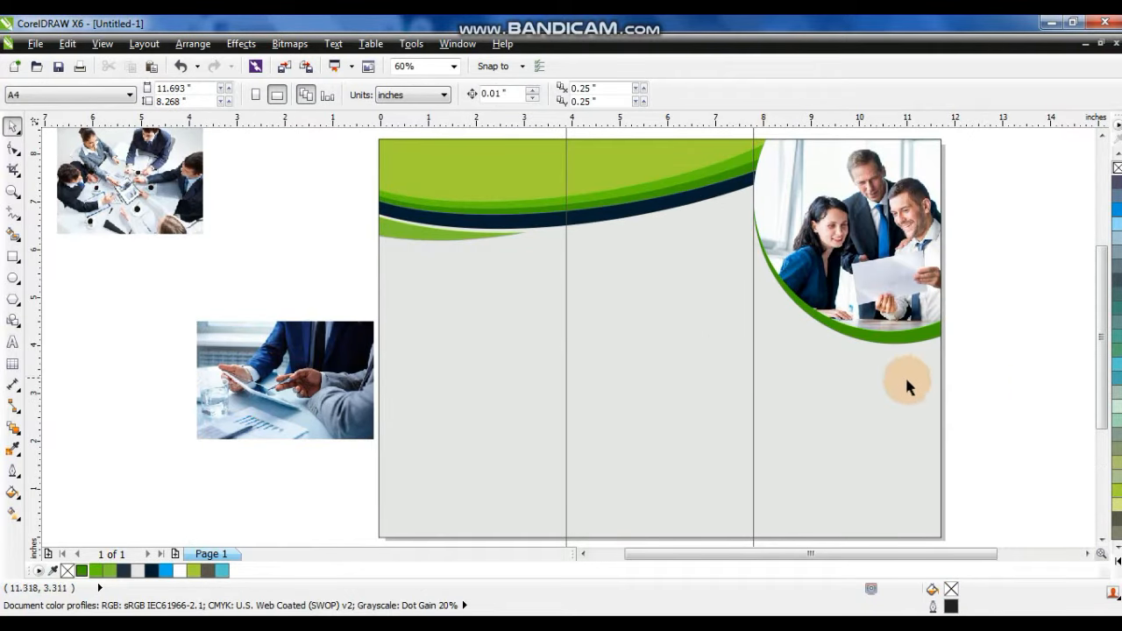
right_click(497, 190)
key("Escape")
key("ctrl+z")
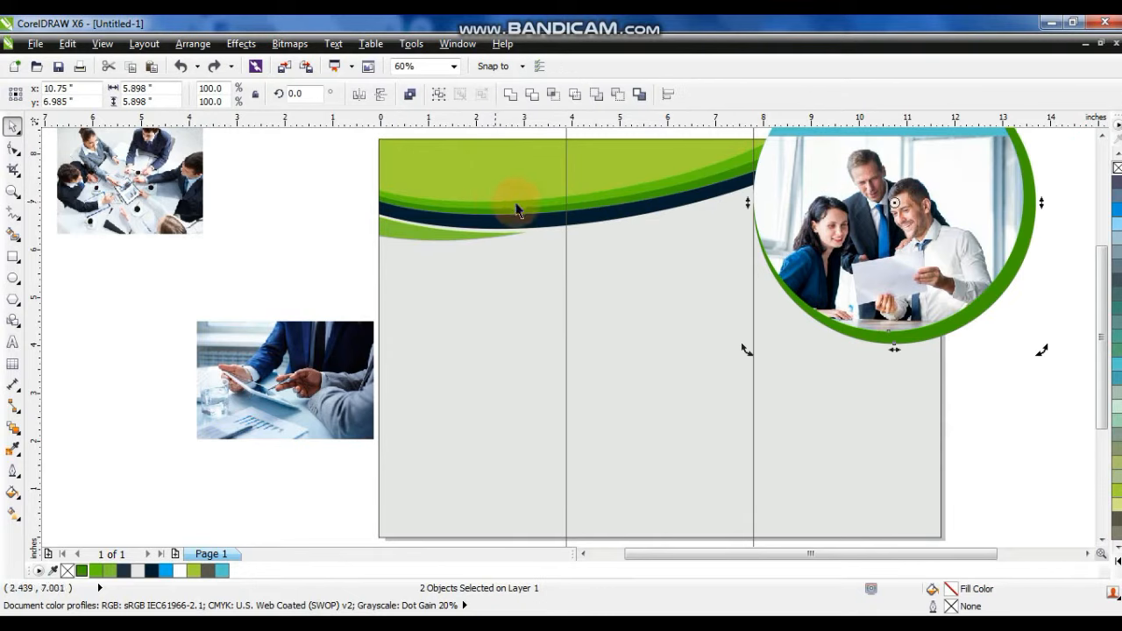
Open the background PowerClip's contents and place a copy of the five header curves, mirrored horizontally and vertically, across the page's lower edge.
left_click(546, 187)
right_click(546, 187)
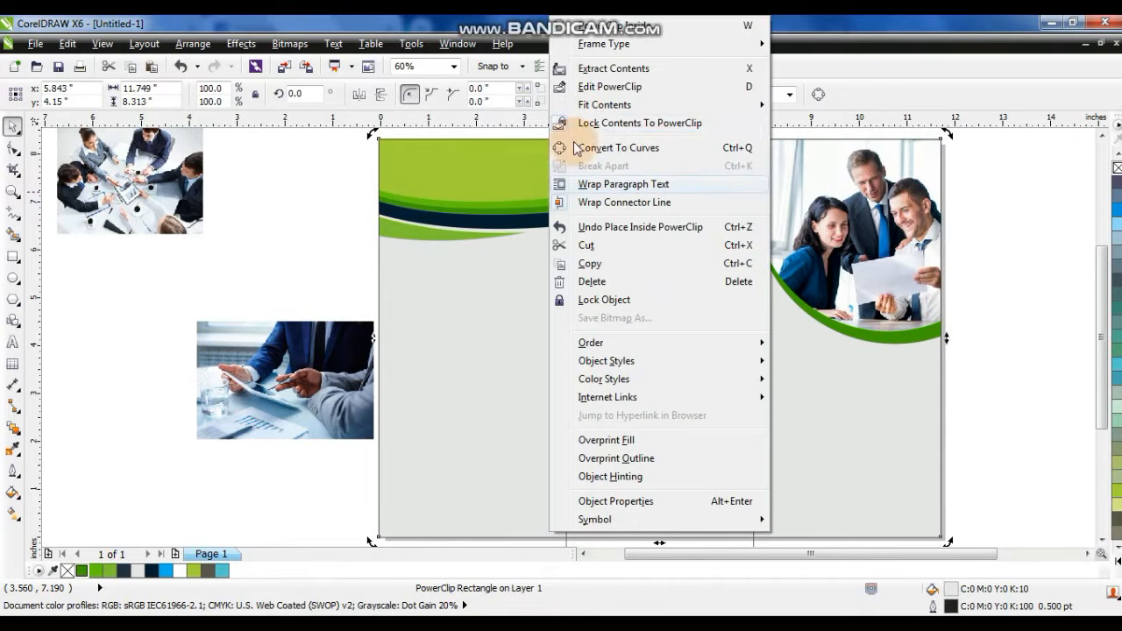
left_click(570, 82)
scroll(666, 263, "down", 2)
left_click_drag(879, 259, 438, 142)
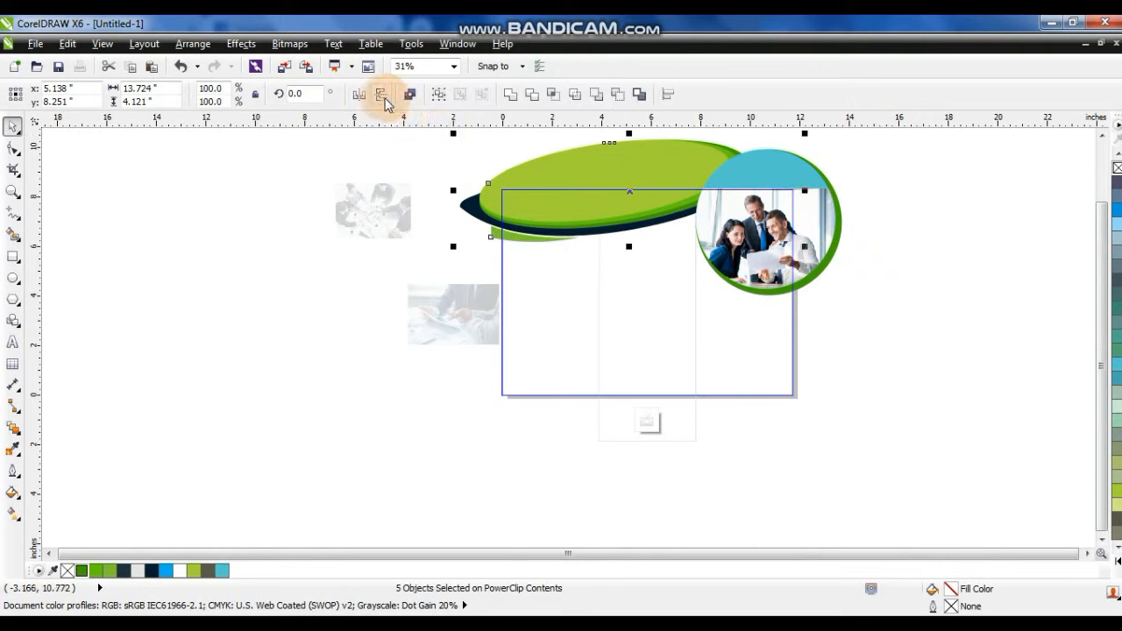
left_click(381, 97)
left_click(357, 95)
left_click_drag(639, 220, 663, 408)
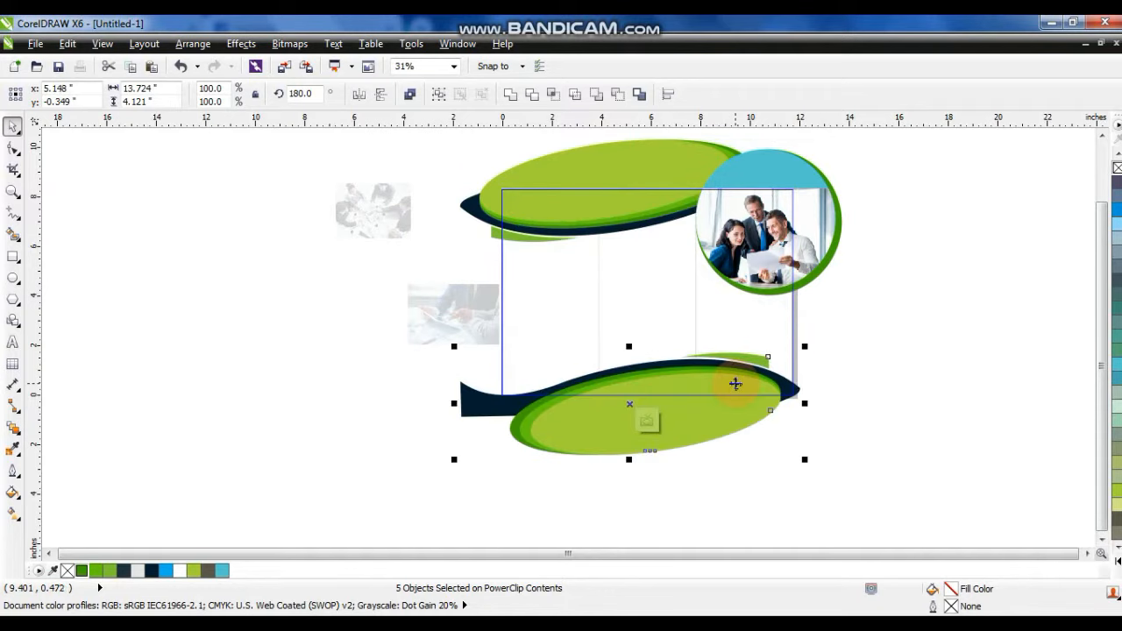
Shift the copied curves right and nudge them up until their centre is at about X 6.27 in, Y 0.42 in.
left_click_drag(676, 419, 699, 409)
key("Up")
key("Up")
key("Up")
key("Up")
key("Up")
key("Up")
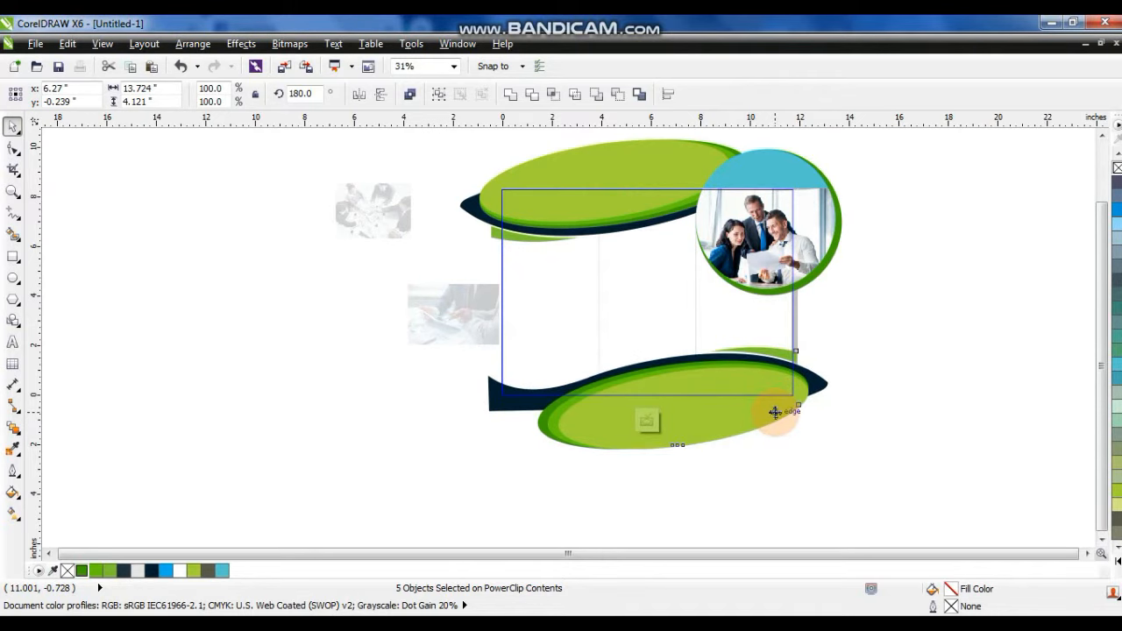
key("Up")
key("Up")
key("Up")
key("Up")
key("Up")
key("Up")
key("Up")
key("Up")
key("Up")
key("Up")
key("Up")
key("Up")
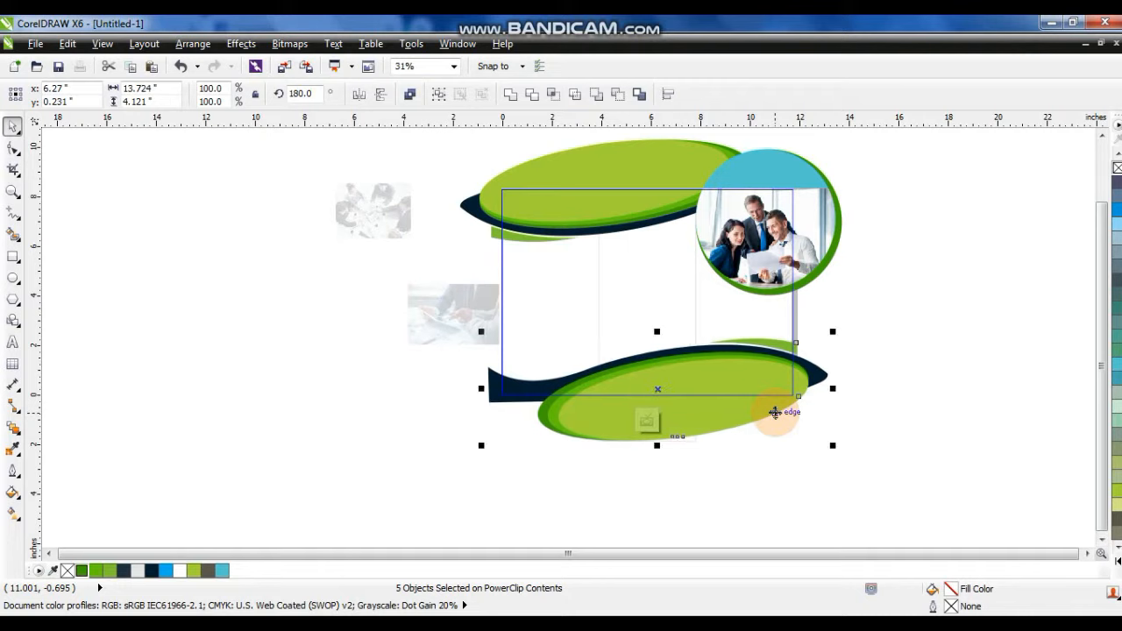
key("Up")
key("Up")
key("Up")
key("Up")
key("Up")
key("Up")
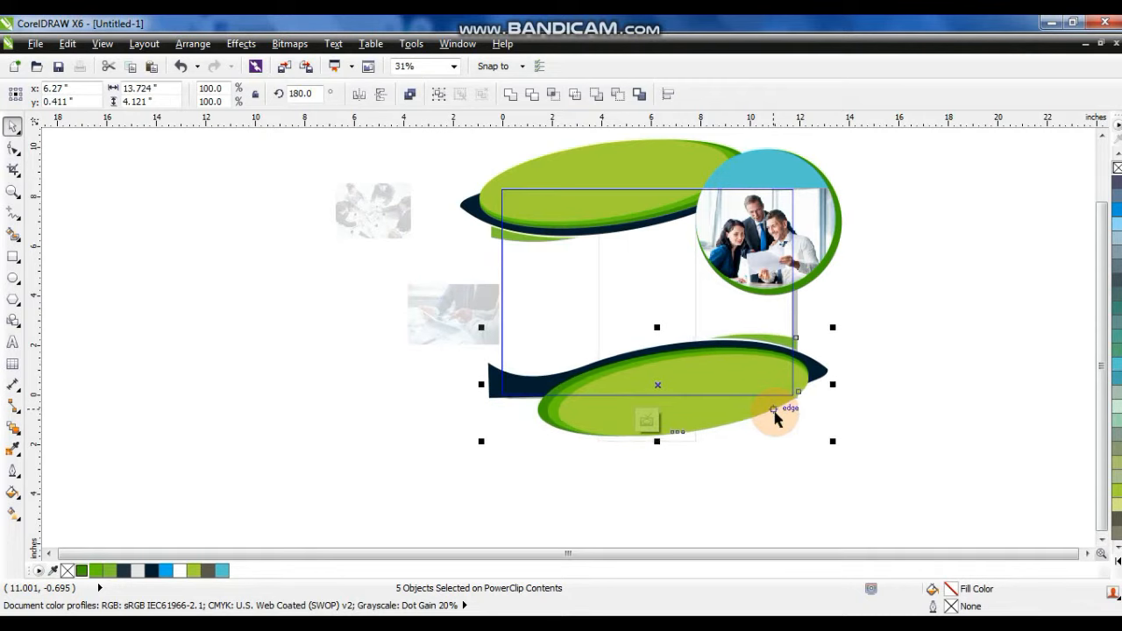
Mirror the footer curves horizontally, move them left to cover the page's left edge, and finish editing the background PowerClip.
left_click(360, 93)
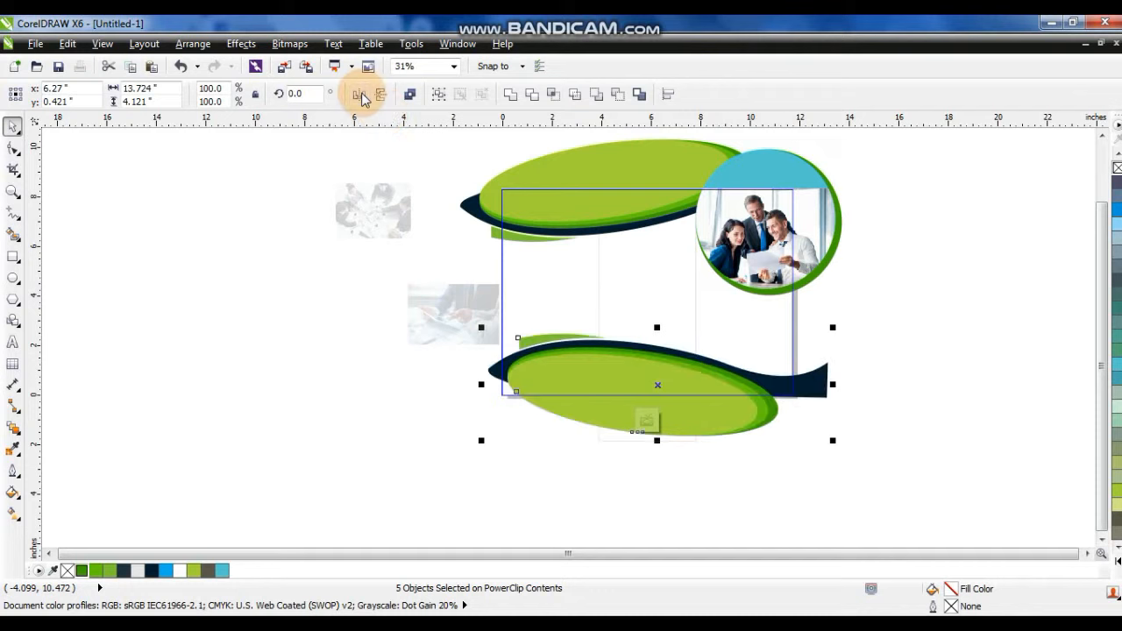
scroll(714, 377, "up", 3)
left_click_drag(666, 320, 612, 324)
key("alt+c")
key("w")
key("f")
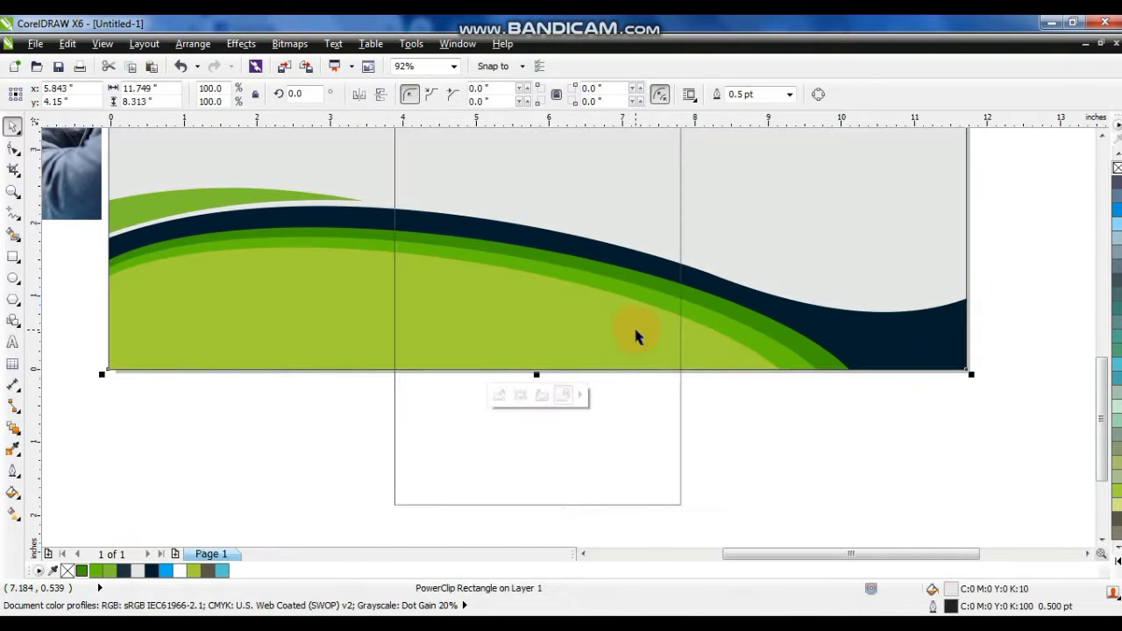
key("shift+F4")
left_click(894, 358)
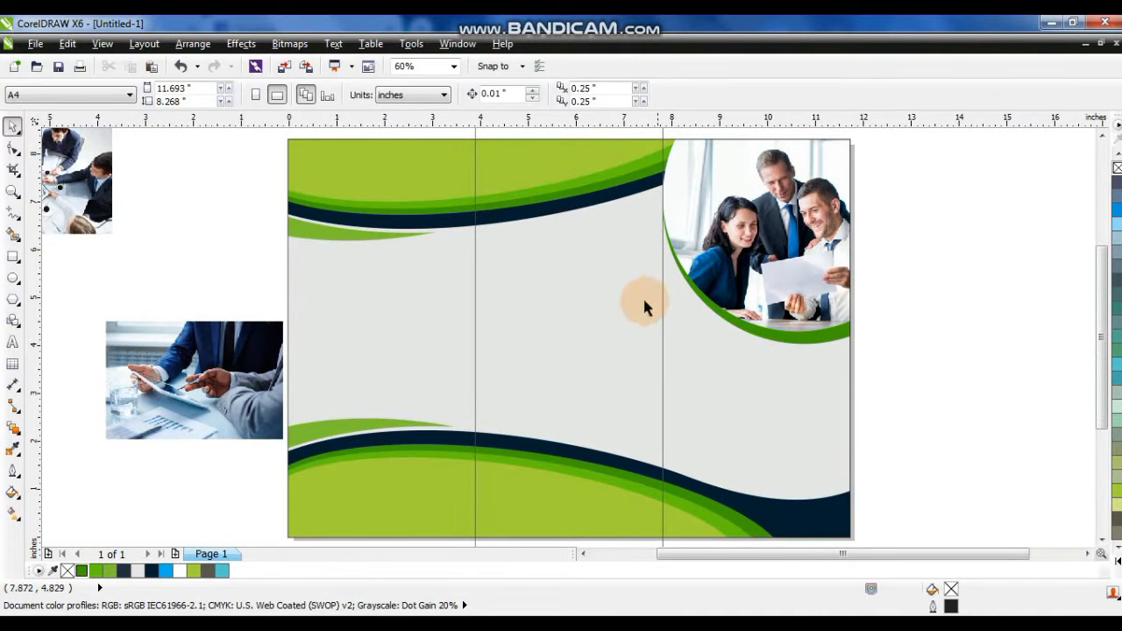
Create two concentric circles over the footer at the page's left edge, the inner one teal C60 M0 Y40 K40 and the outer one navy.
left_click(13, 278)
left_click_drag(288, 346, 397, 512)
left_click(13, 127)
left_click_drag(369, 428, 332, 427)
mouse_move(421, 341)
left_mouse_down()
mouse_move(433, 330)
mouse_move(435, 340)
left_mouse_up()
left_click_drag(1117, 308, 362, 341)
left_click(359, 338)
left_click(151, 571)
PowerClip the tablet photo inside the teal circle, enlarge and reposition it to fill the circle, and finish editing the contents.
left_click_drag(184, 359, 405, 488)
left_click(304, 423, "ctrl")
mouse_move(411, 386)
left_mouse_down()
mouse_move(493, 321)
mouse_move(417, 374)
left_mouse_up()
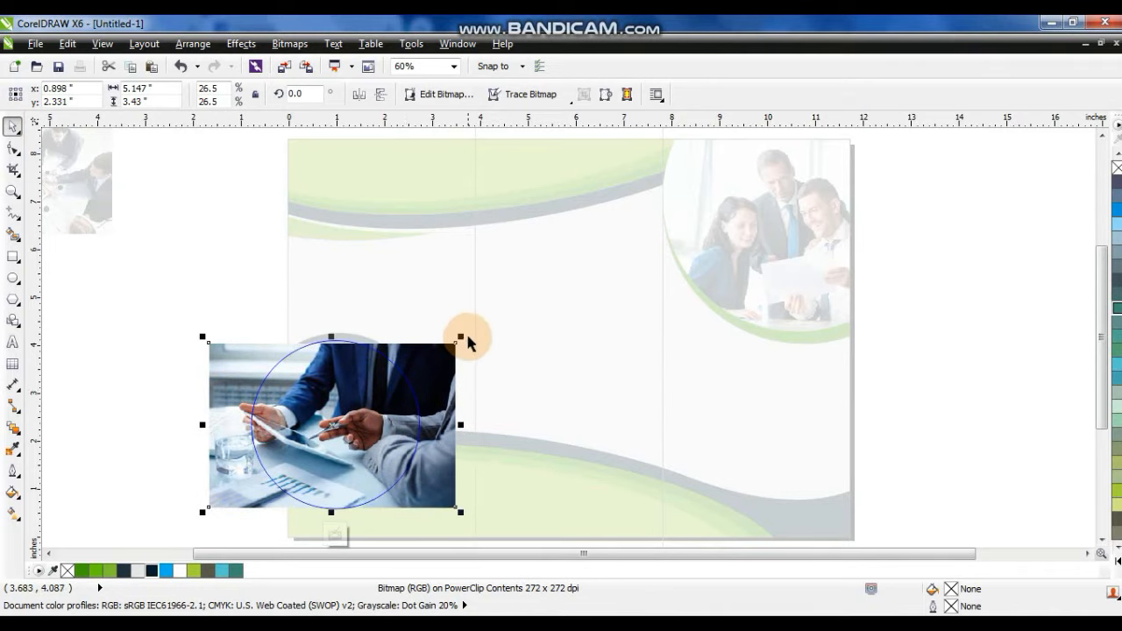
left_click_drag(461, 338, 485, 320)
left_click_drag(430, 367, 417, 377)
left_click(208, 332, "ctrl")
Remove the outlines of the tablet photo circle and the navy circle, and PowerClip both inside the page background rectangle.
left_click_drag(193, 313, 460, 511)
left_click(317, 218)
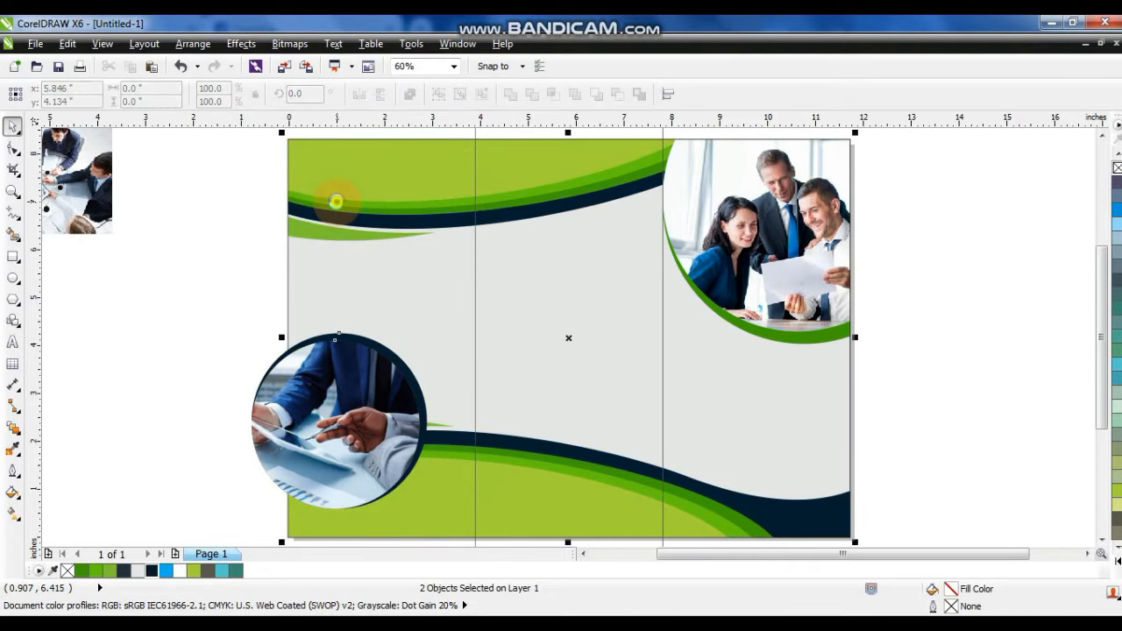
left_click(322, 201)
left_click(199, 285)
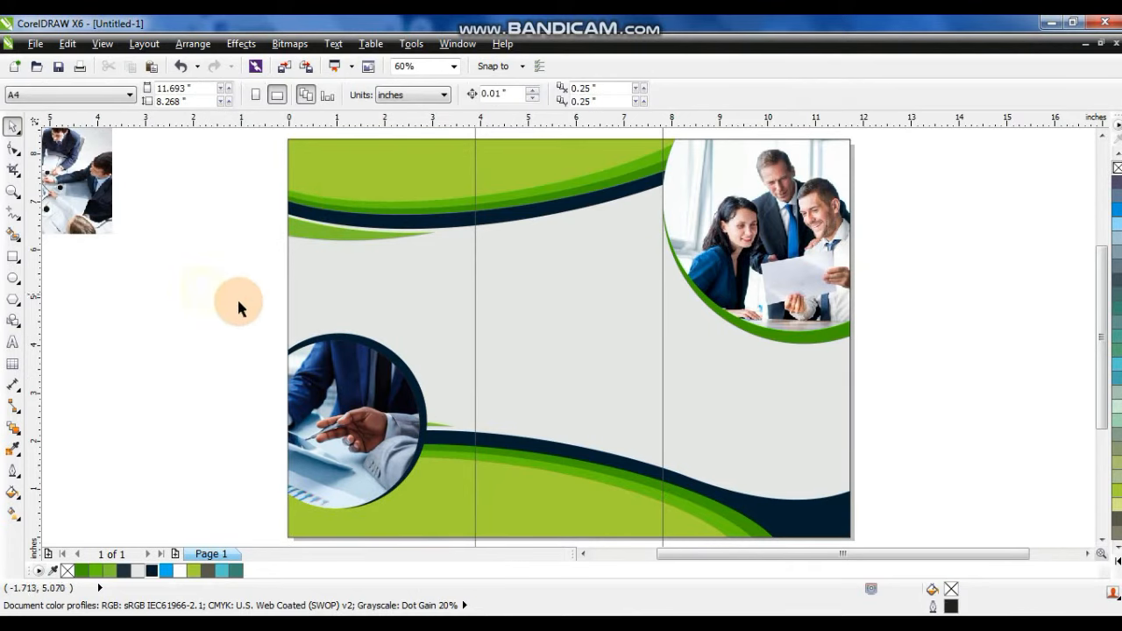
Create concentric circles about 3.19 and 2.93 in wide in the middle panel's lower half, filled light green outside and teal C60 M0 Y40 K40 inside.
left_click(13, 277)
left_click_drag(496, 302, 592, 454)
left_click(13, 126)
left_click_drag(578, 382, 575, 409)
left_click_drag(653, 323, 647, 328)
left_click(1116, 308)
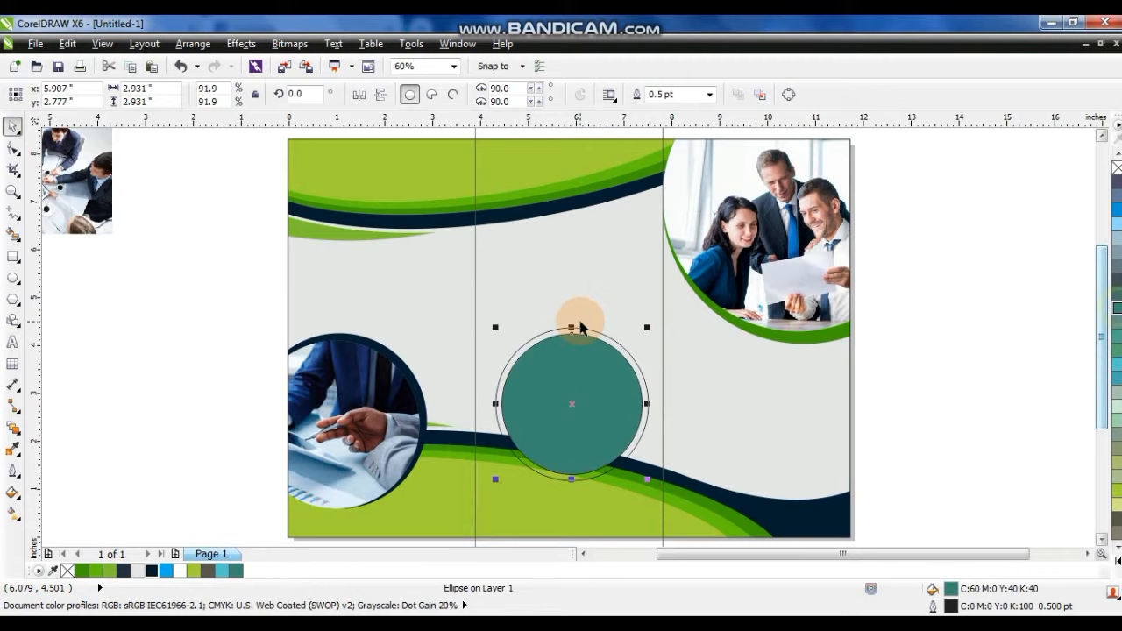
left_click(587, 335)
left_click(1117, 565)
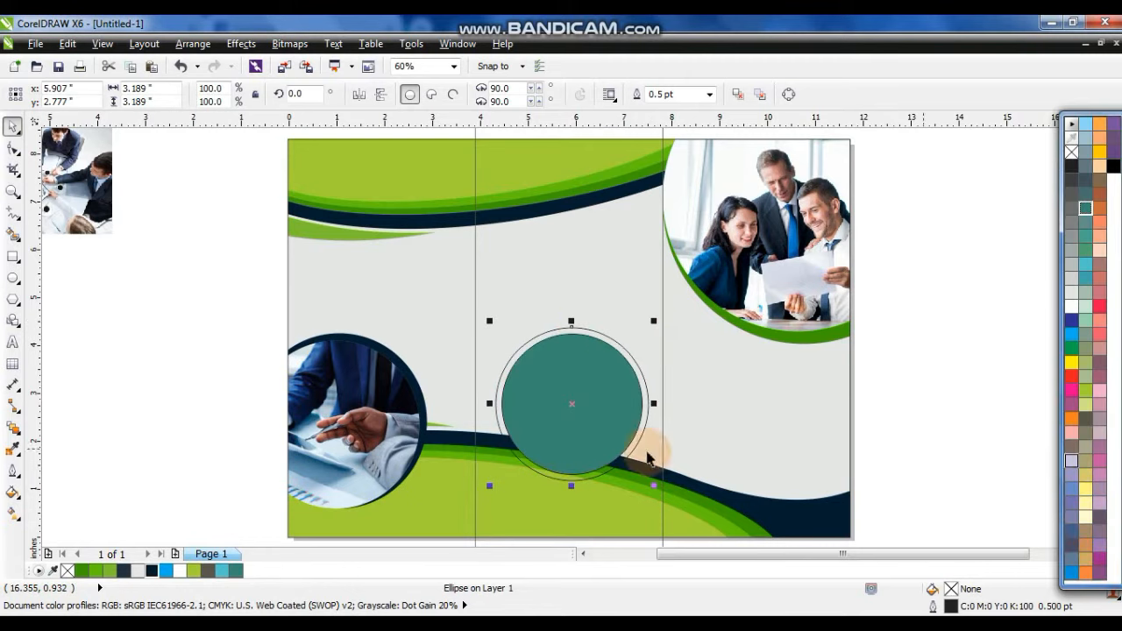
left_click(194, 571)
PowerClip the overhead meeting photo inside the middle panel's teal circle and enlarge it to fill the circle.
left_click_drag(101, 217, 569, 403)
left_click(576, 407, "ctrl")
left_click(596, 403)
left_click_drag(651, 346, 685, 327)
left_click(974, 308, "ctrl")
Remove the outlines of the middle panel's meeting photo circle and light green circle.
left_click_drag(974, 307, 493, 480)
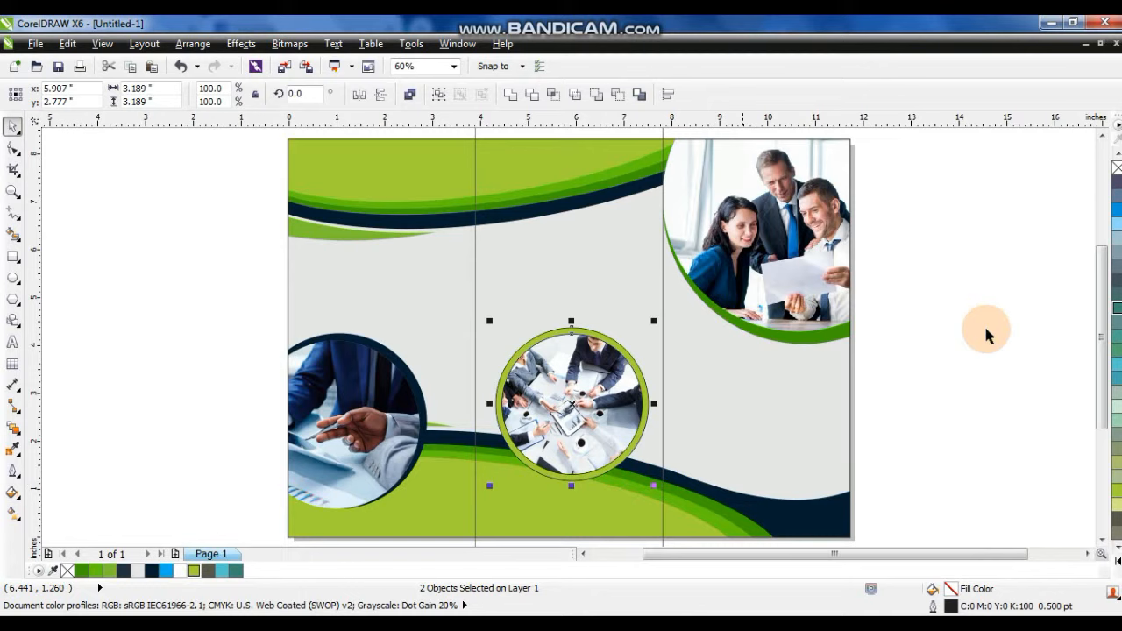
left_click(965, 251)
left_click(751, 377)
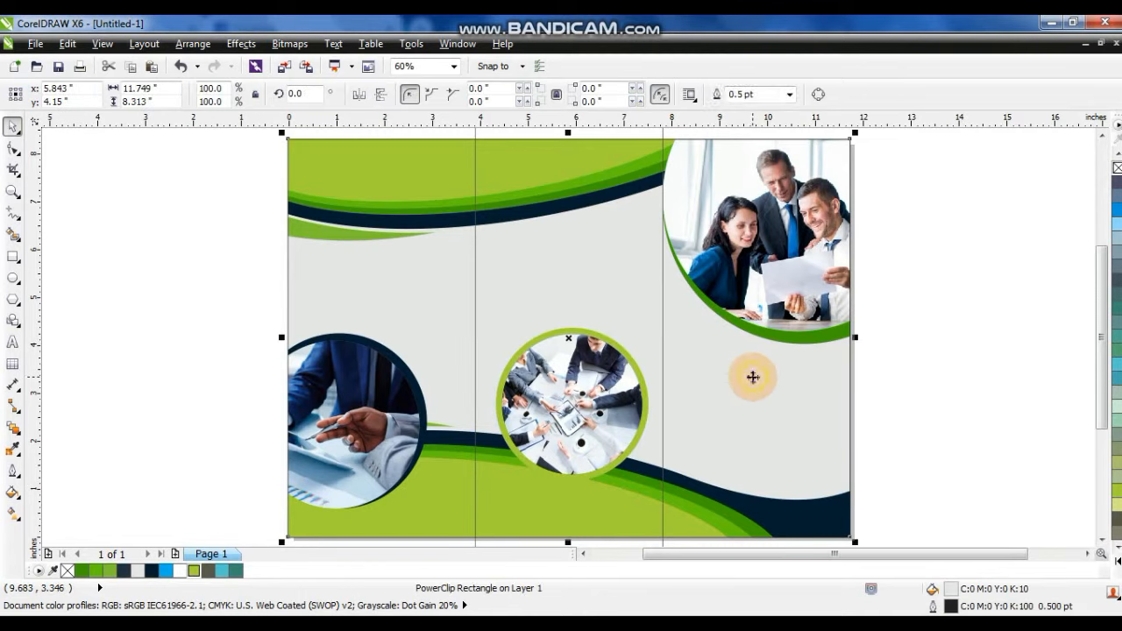
left_click(914, 352)
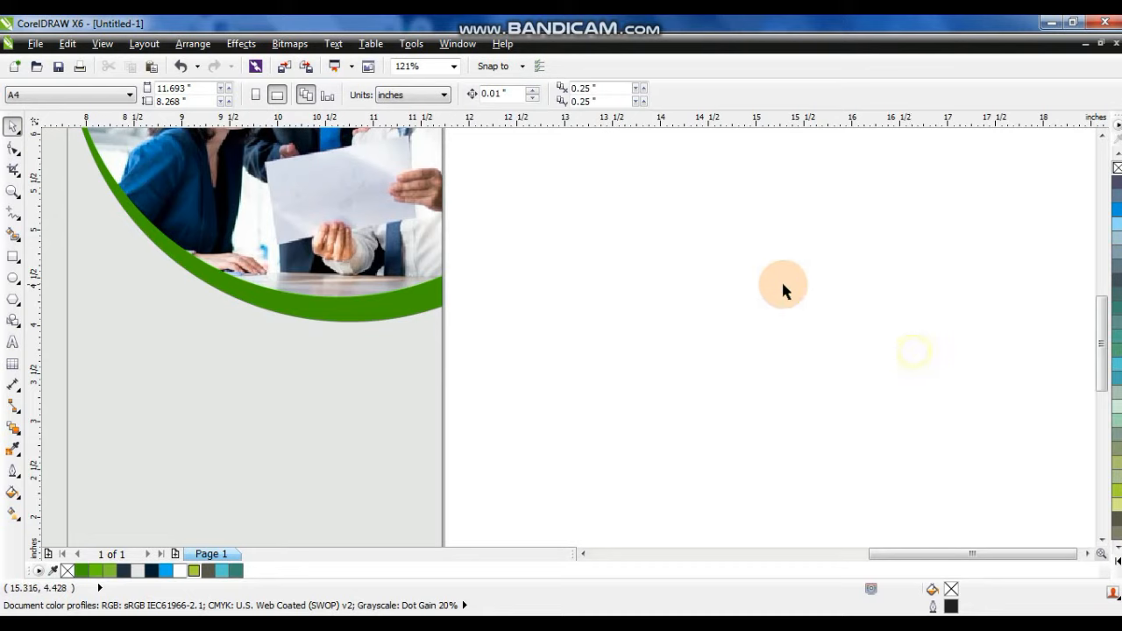
key("F4")
left_click(701, 398)
key("shift+F2")
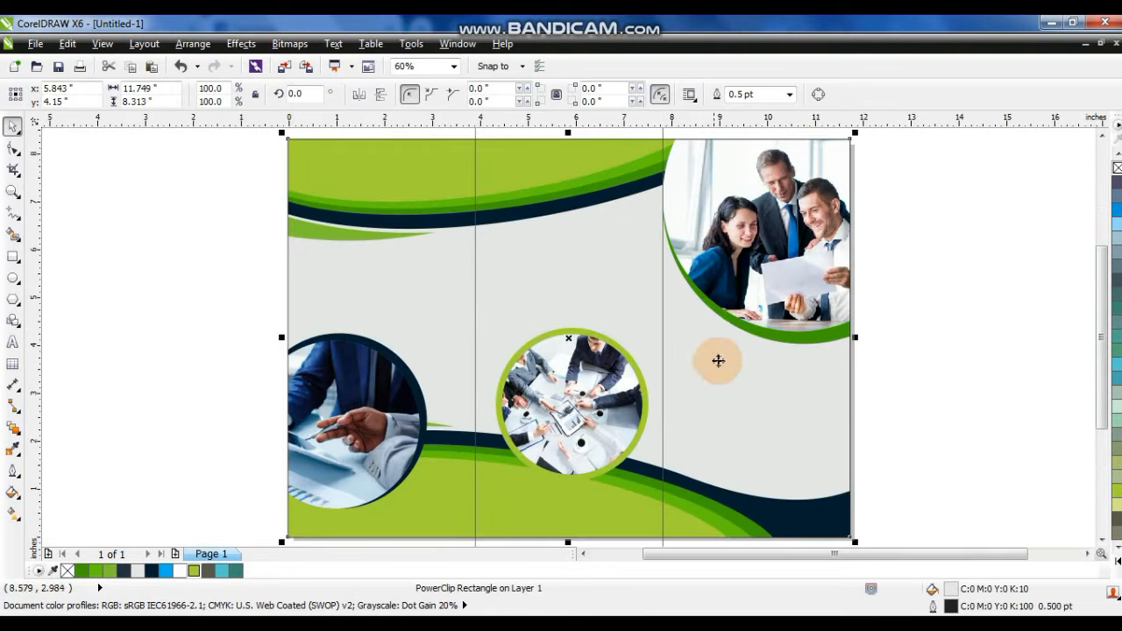